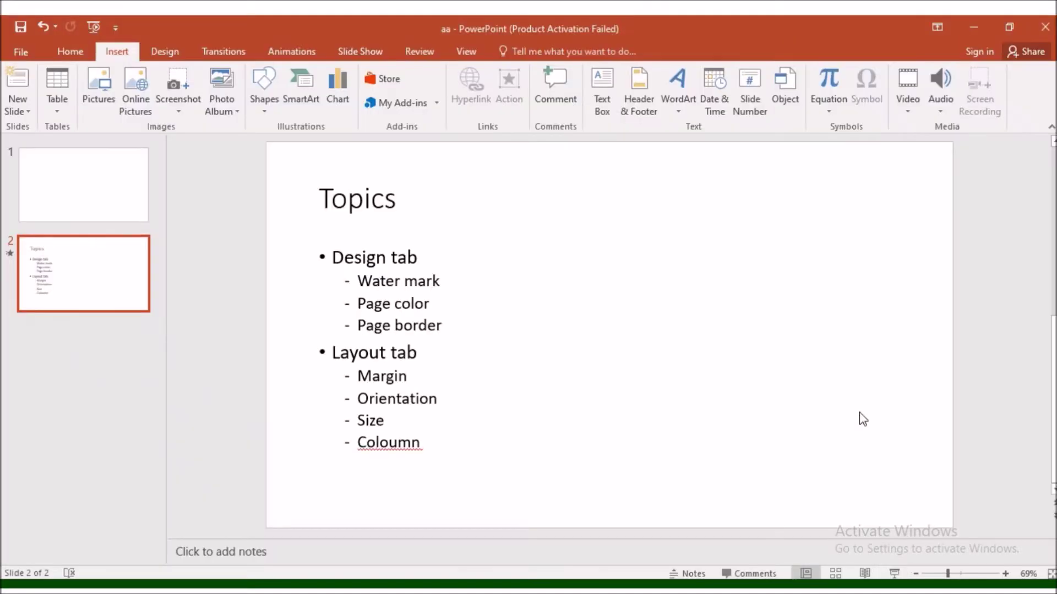
Switch from the PowerPoint Topics slide to the Word document on Taq polymerase.
key("alt+Tab")
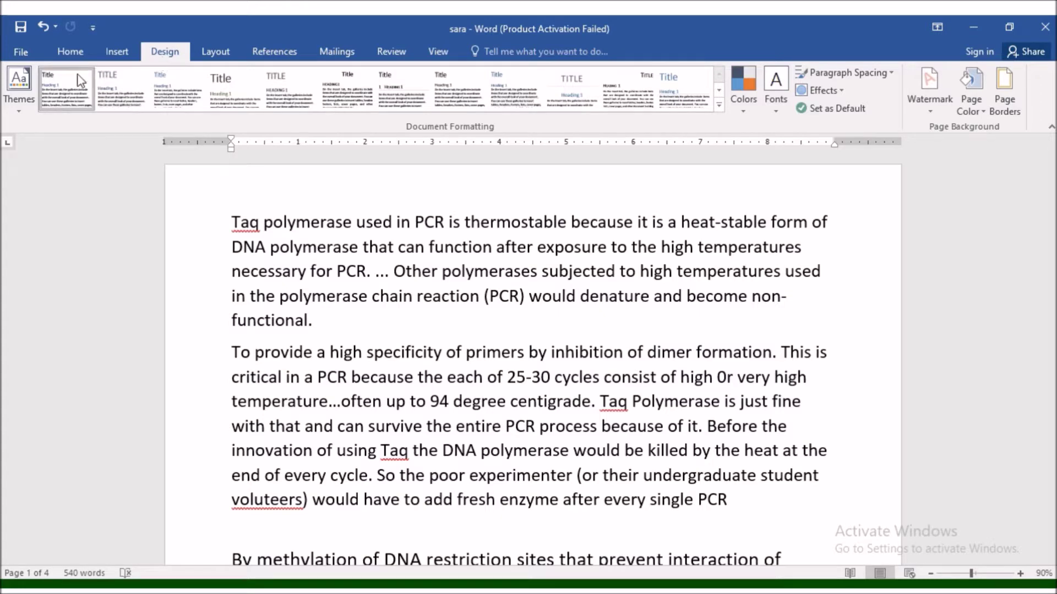
Show the Watermark gallery under the Design tab for the Taq polymerase document.
left_click(71, 53)
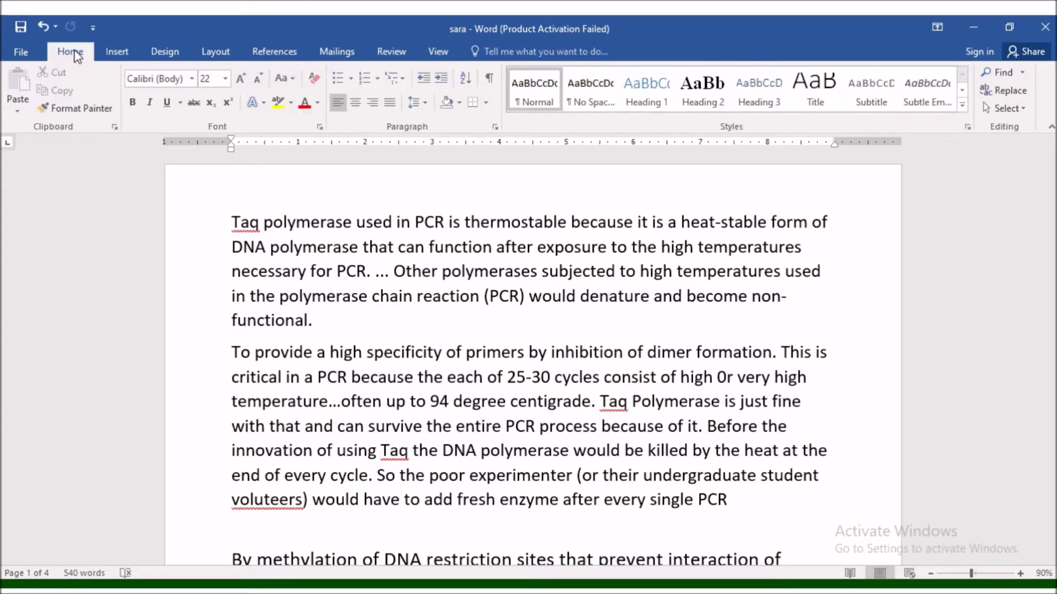
left_click(169, 55)
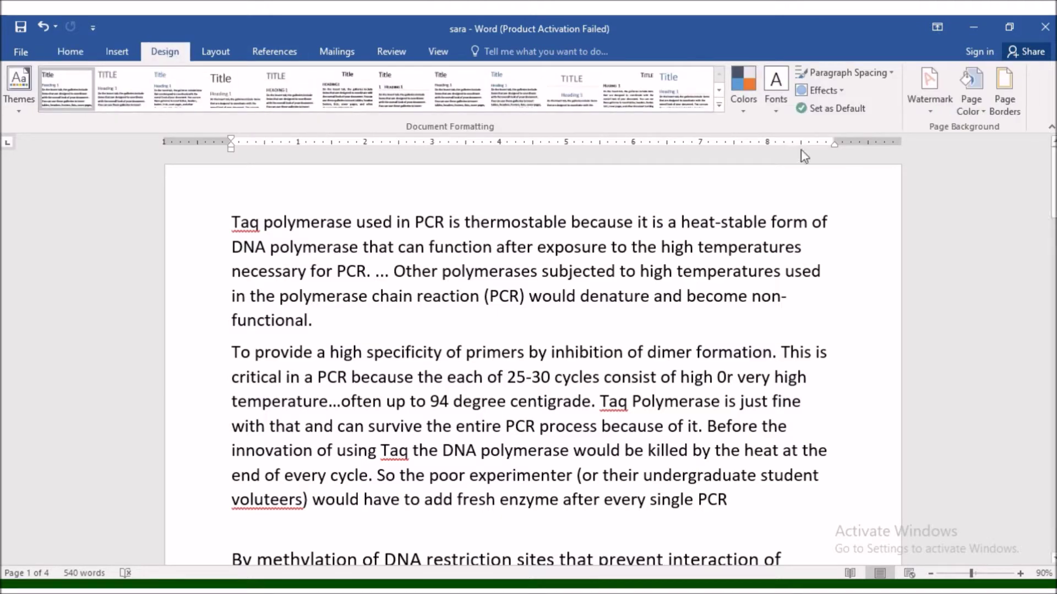
left_click(933, 112)
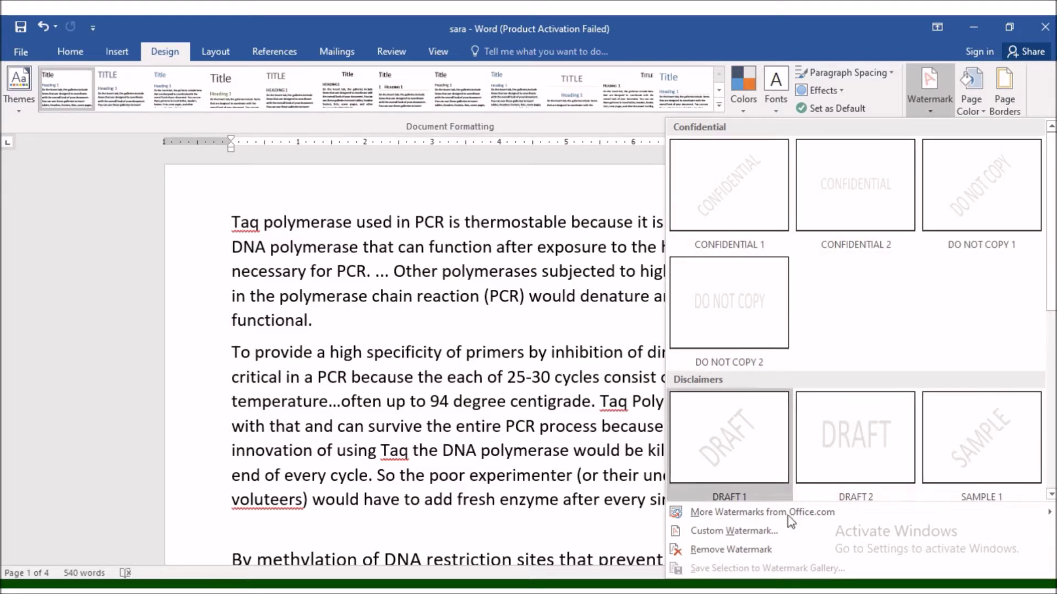
Set the local photo 1.jpg as a washed-out custom picture watermark.
left_click(736, 535)
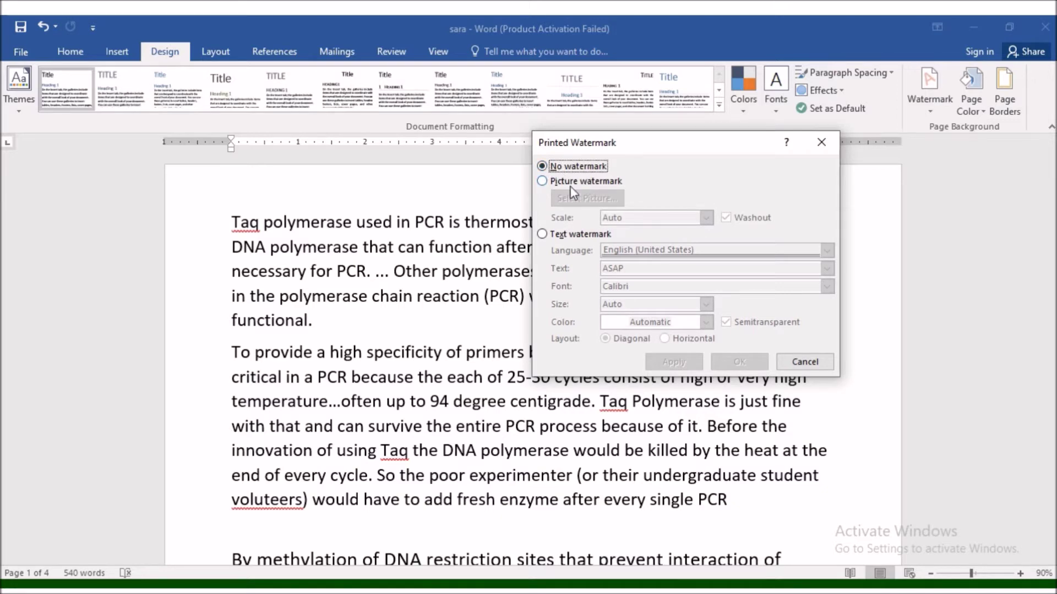
left_click(541, 184)
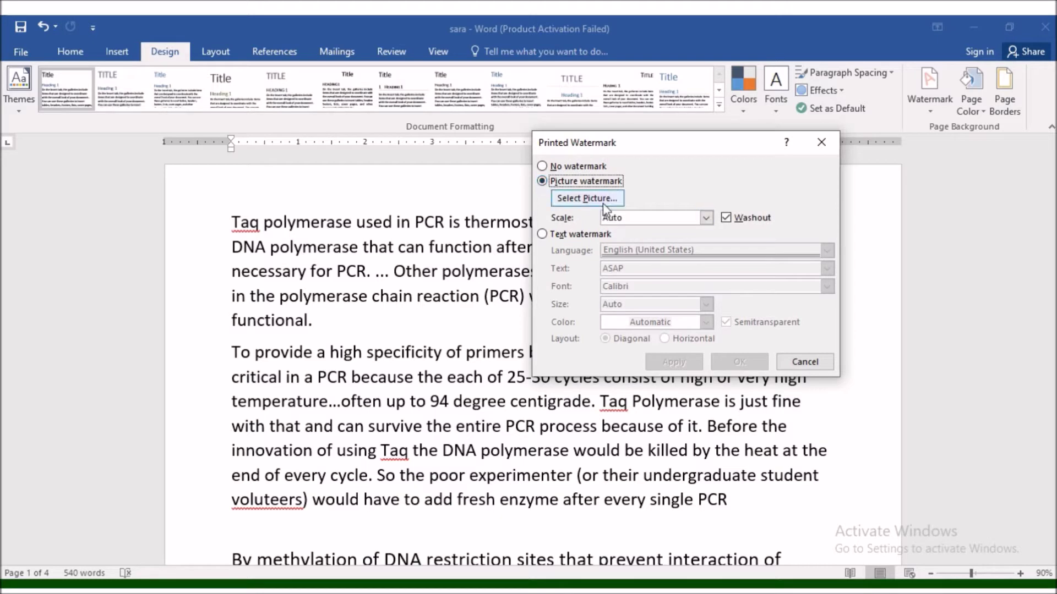
left_click(603, 202)
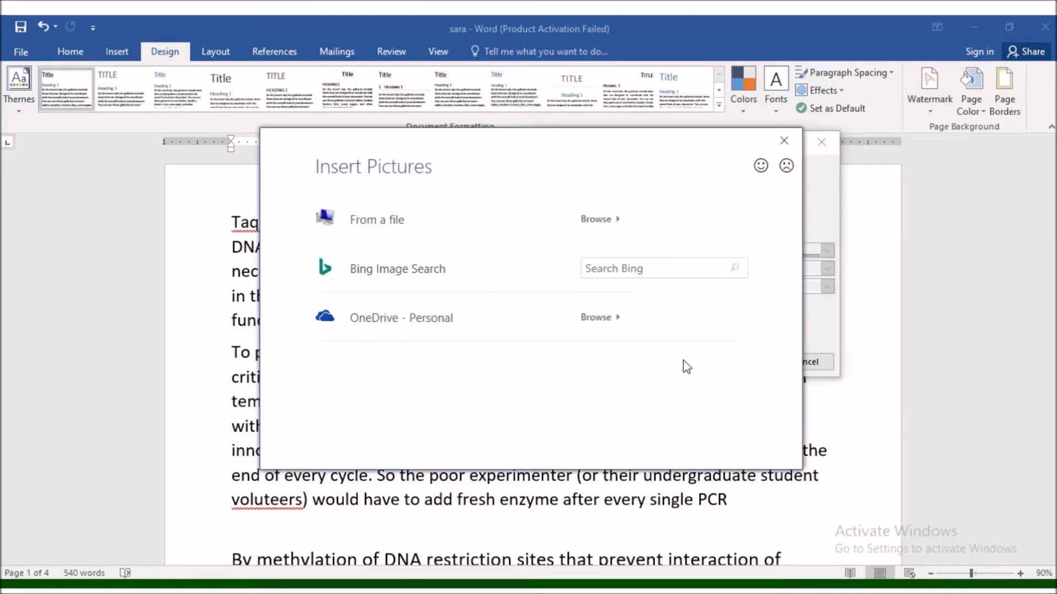
left_click(405, 240)
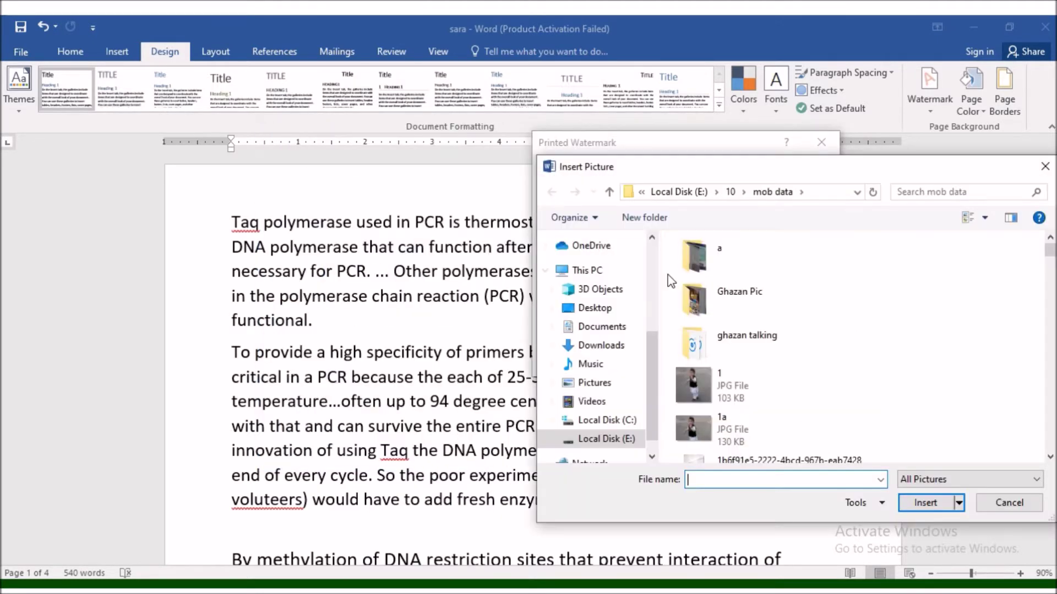
left_click(726, 388)
left_click(924, 503)
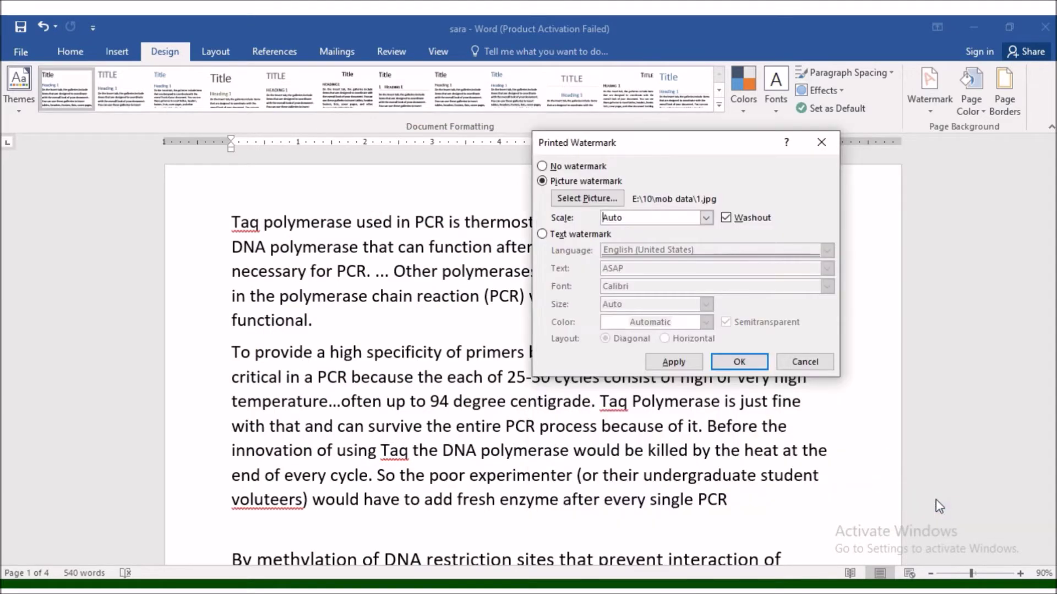
left_click(739, 362)
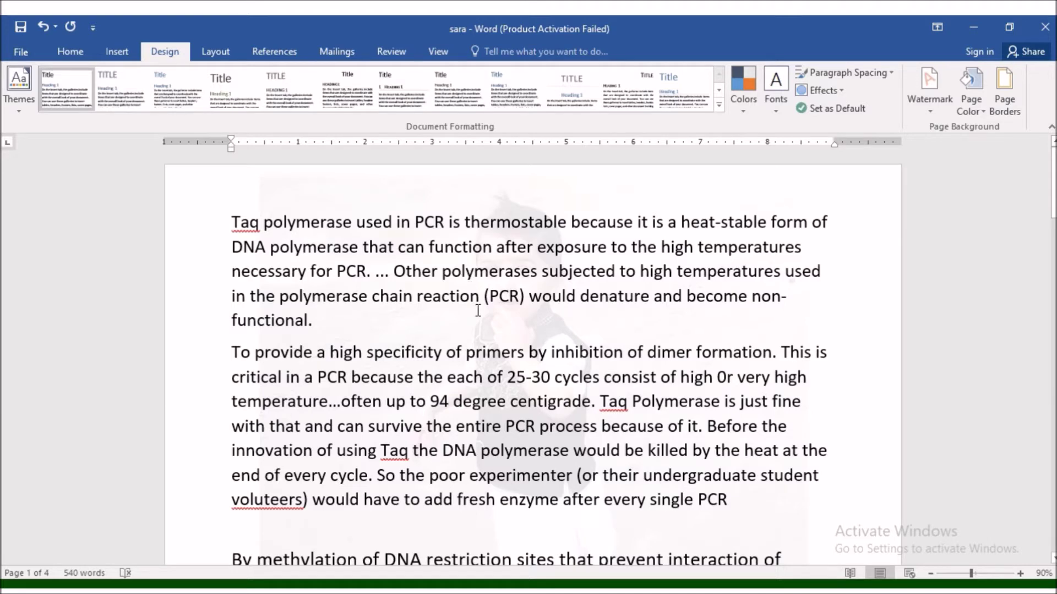
scroll(478, 311, "down", 1)
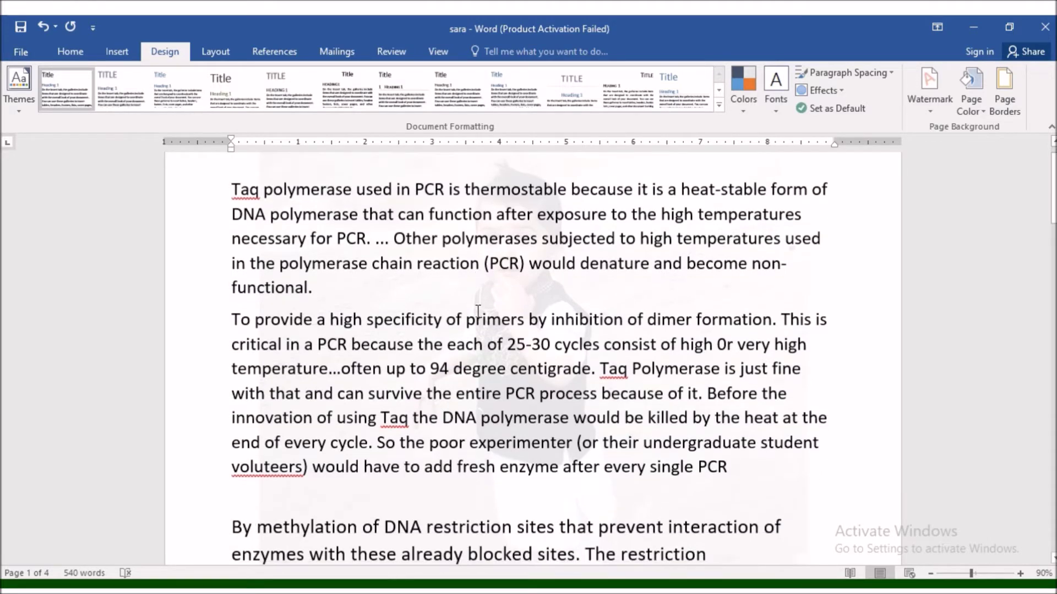
scroll(477, 311, "up", 1)
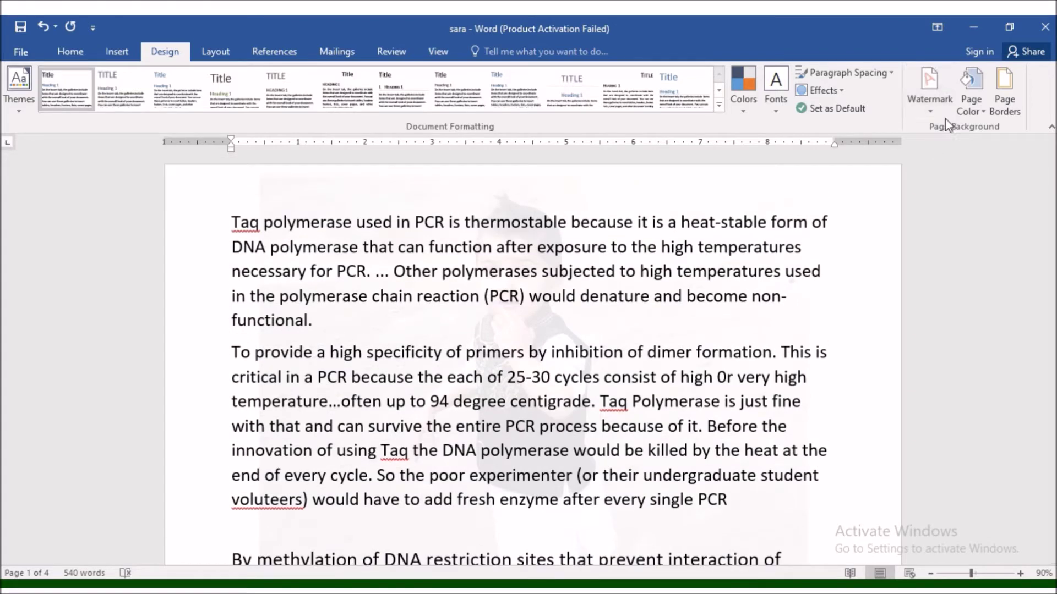
Replace the picture with a light, diagonal, semitransparent 'ALI COORPORATION' watermark in Agency FB.
left_click(929, 91)
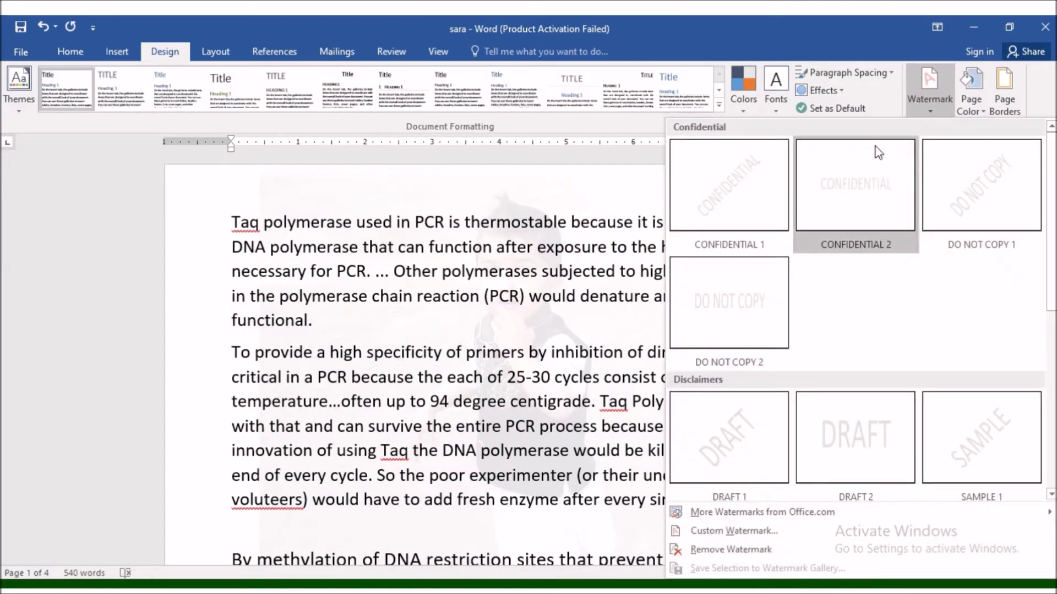
left_click(735, 531)
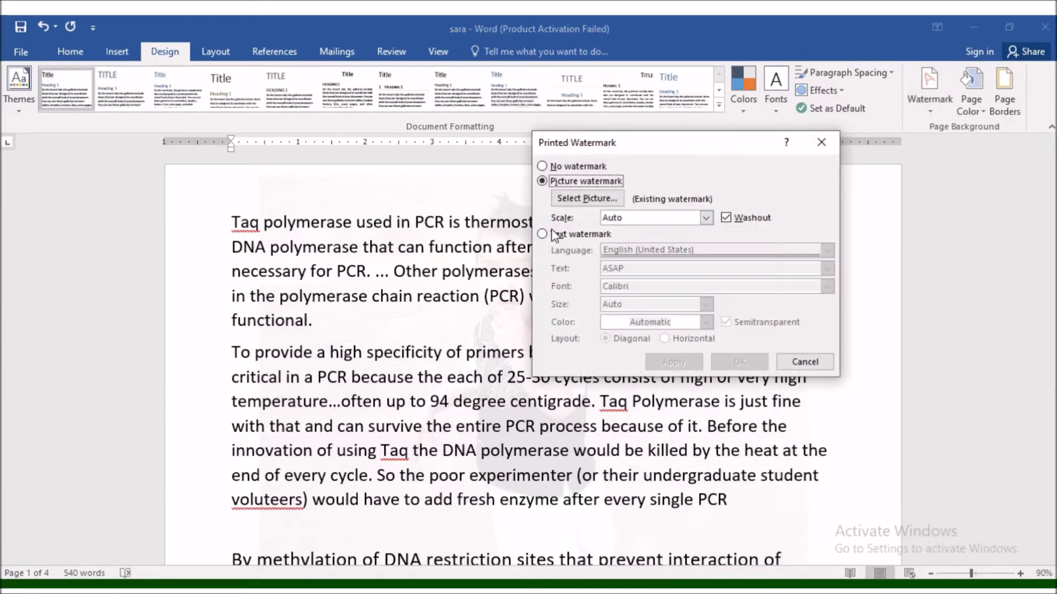
left_click(552, 236)
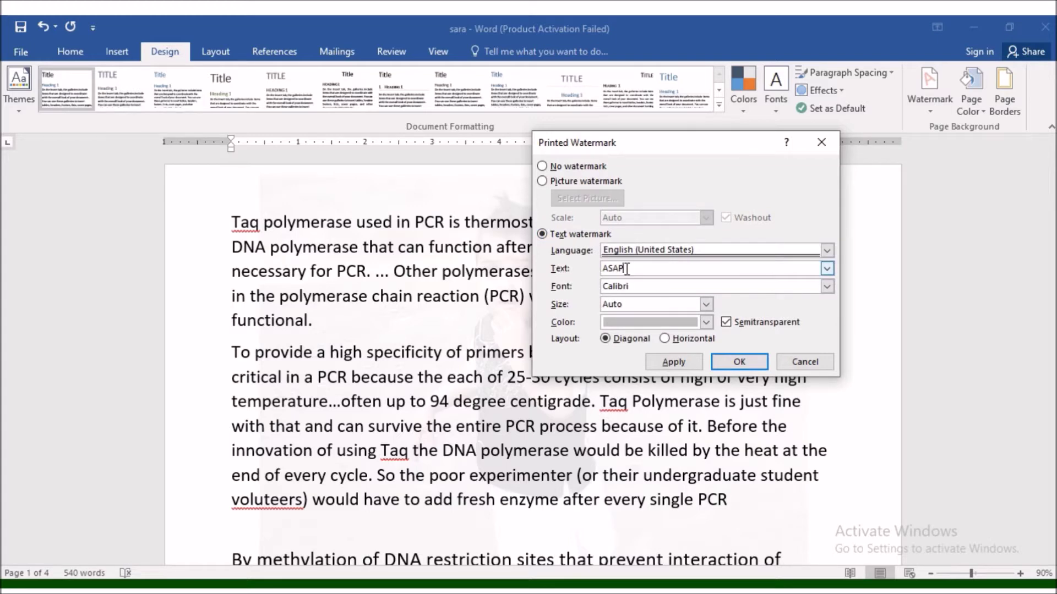
left_click_drag(627, 268, 601, 269)
type("ALI")
type(" COOR")
type("PORAT")
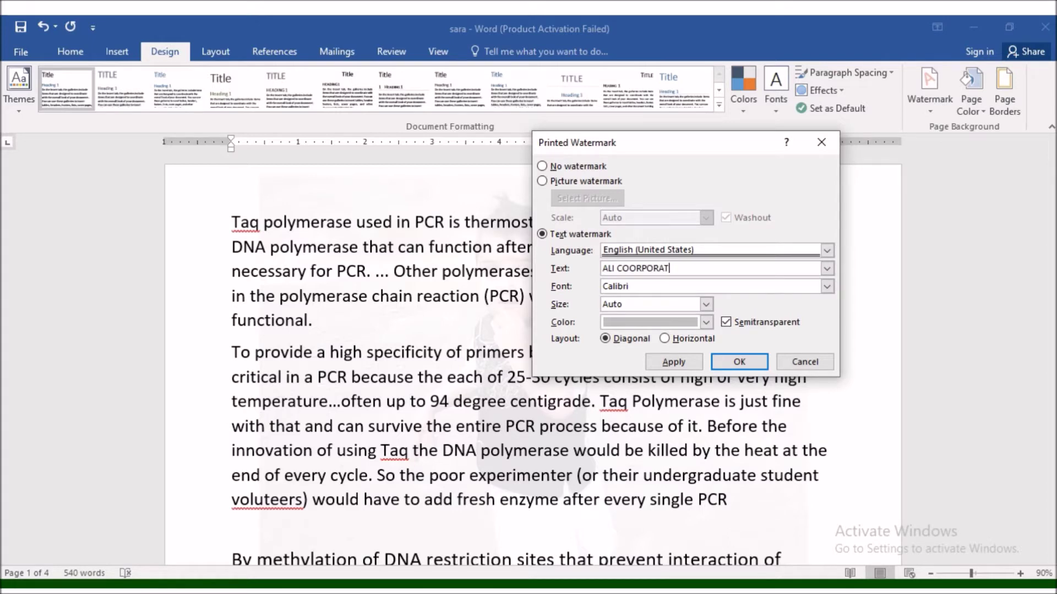
type("ION")
double_click(630, 287)
type("A")
type("GEN")
type("G")
key("BackSpace")
type("C")
type("Y FB")
left_click(706, 322)
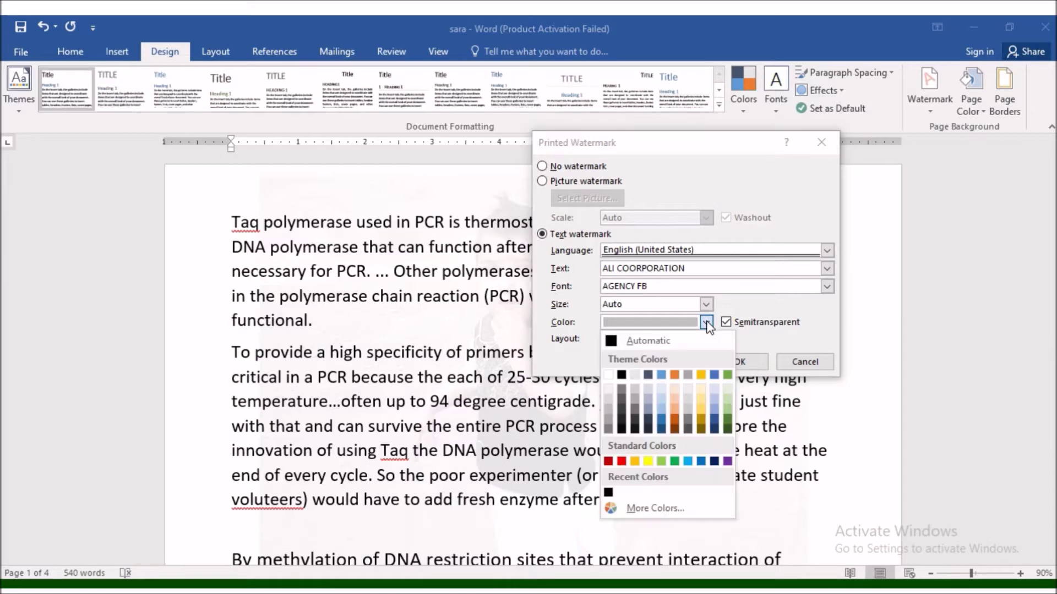
left_click(609, 401)
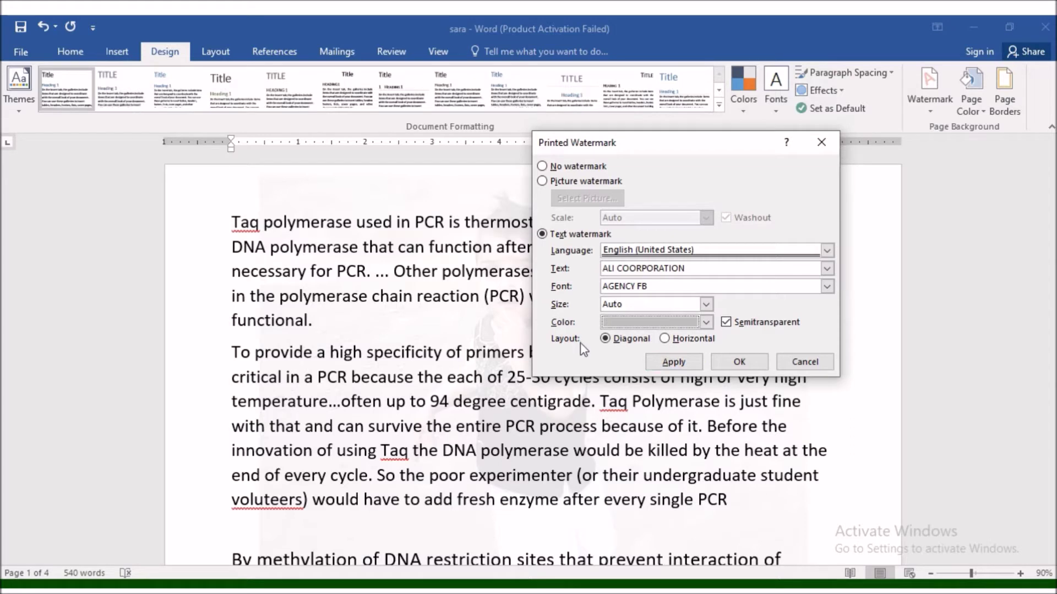
left_click(674, 362)
left_click(730, 368)
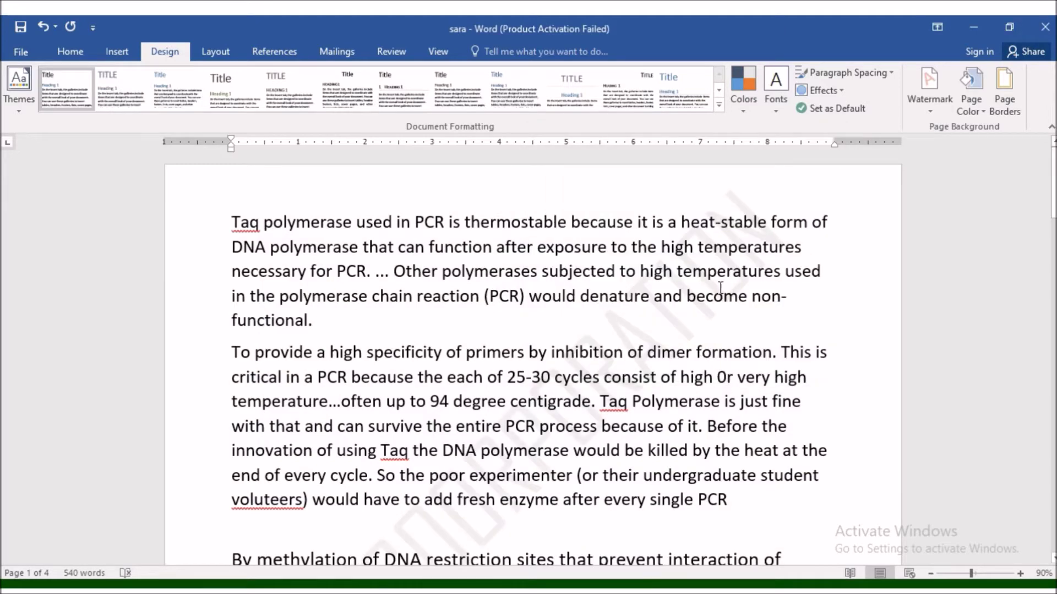
scroll(721, 287, "down", 4)
scroll(721, 288, "down", 1)
scroll(611, 324, "down", 3)
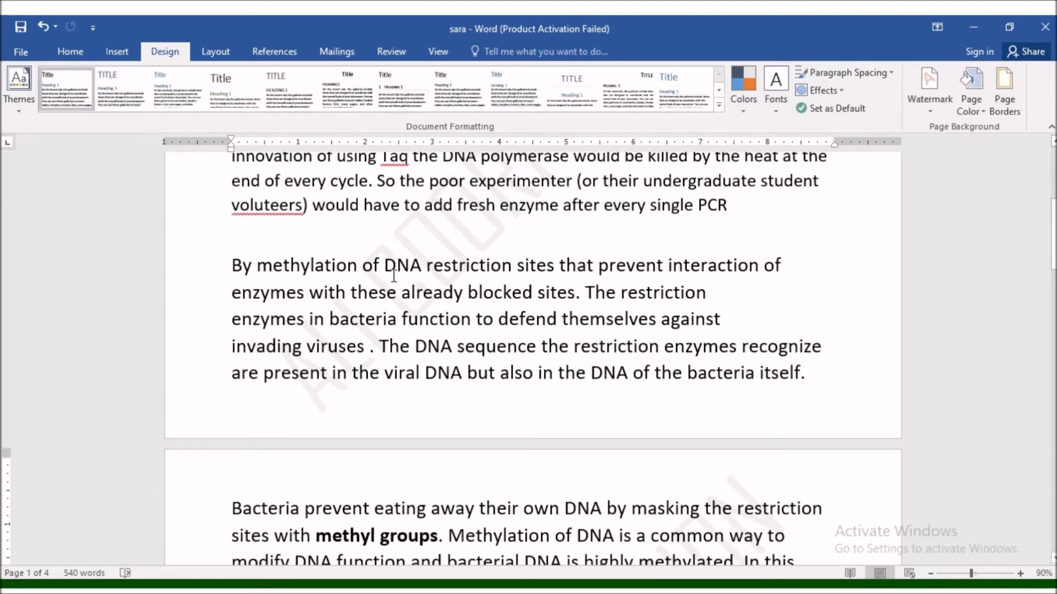
scroll(465, 361, "down", 5)
scroll(472, 364, "down", 3)
scroll(464, 398, "down", 5)
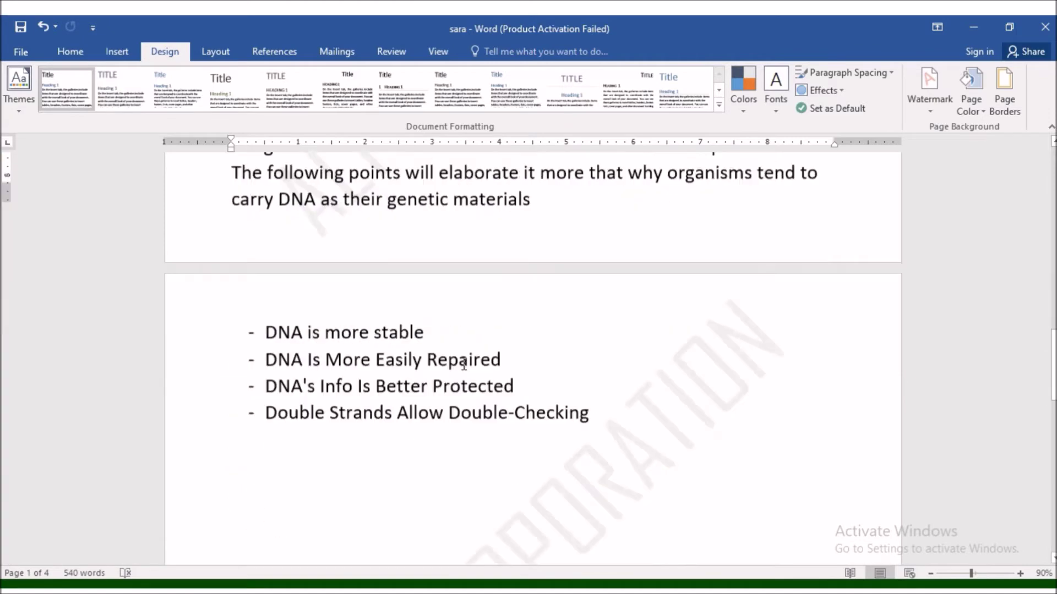
scroll(462, 361, "down", 4)
scroll(517, 406, "up", 1)
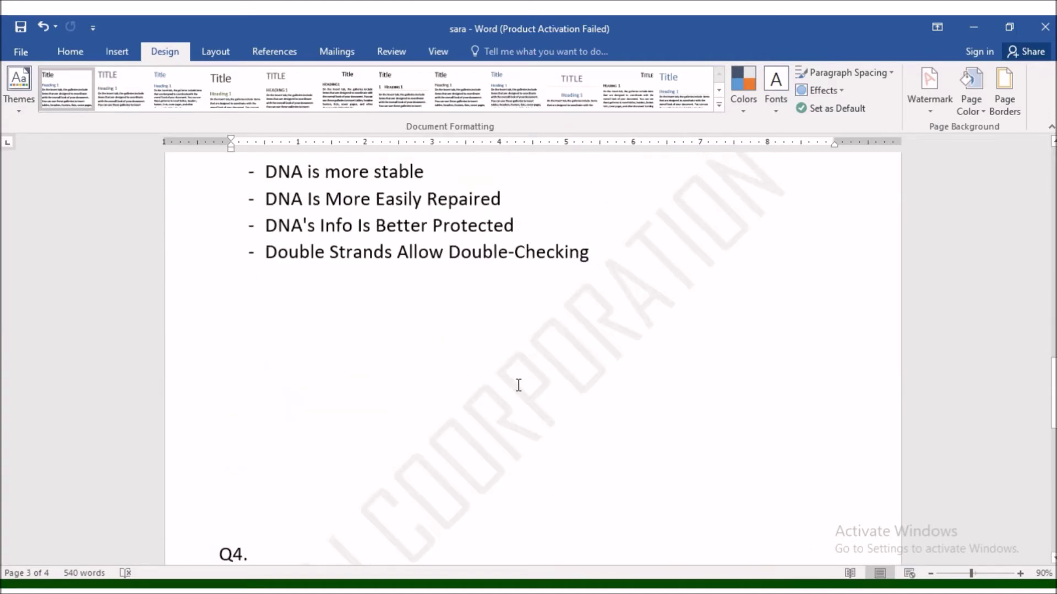
scroll(557, 383, "down", 1)
scroll(566, 389, "down", 2)
scroll(563, 389, "down", 1)
scroll(563, 388, "down", 5)
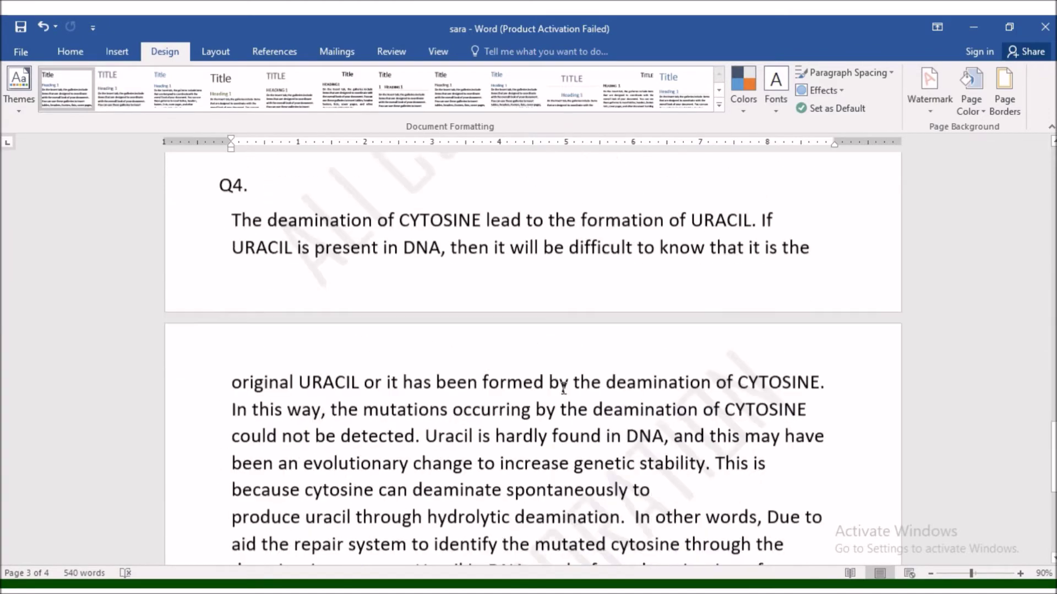
scroll(559, 404, "down", 8)
scroll(554, 418, "up", 5)
scroll(558, 404, "up", 9)
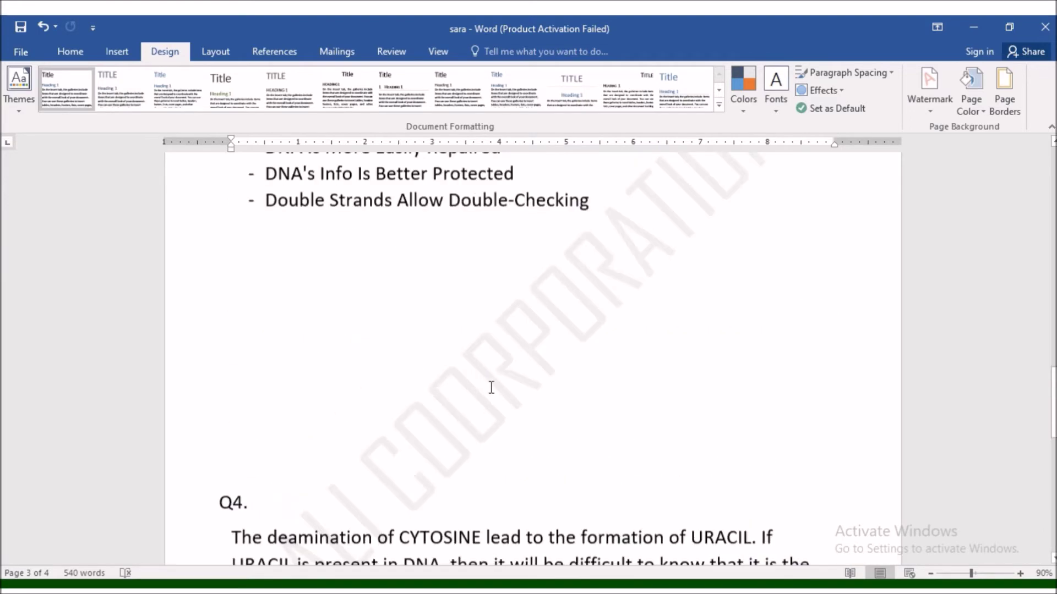
scroll(491, 385, "up", 2)
scroll(499, 370, "down", 2)
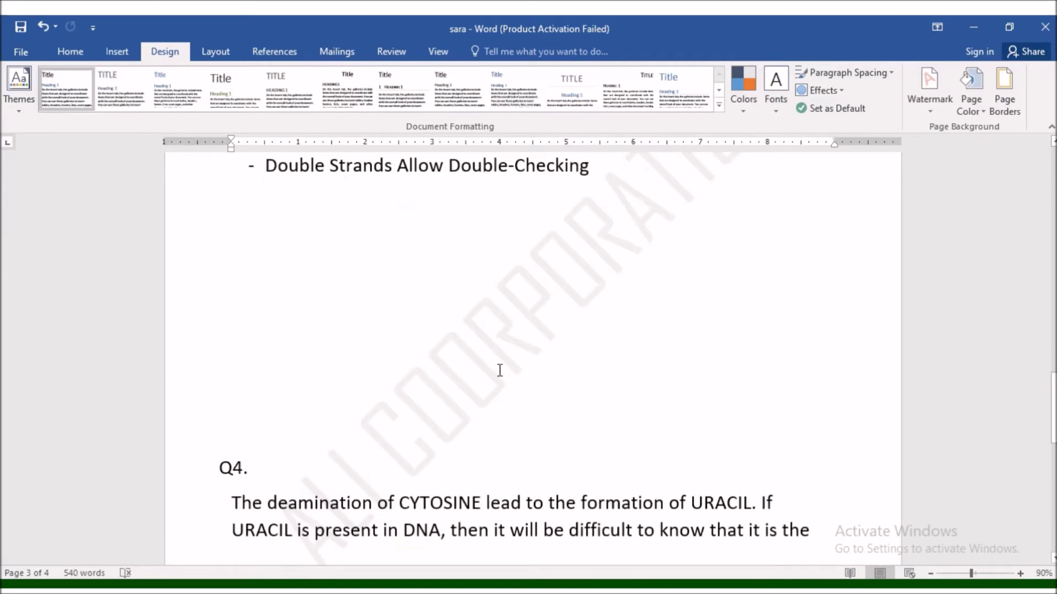
scroll(500, 370, "up", 1)
scroll(498, 371, "up", 4)
scroll(498, 371, "up", 2)
scroll(498, 371, "up", 2)
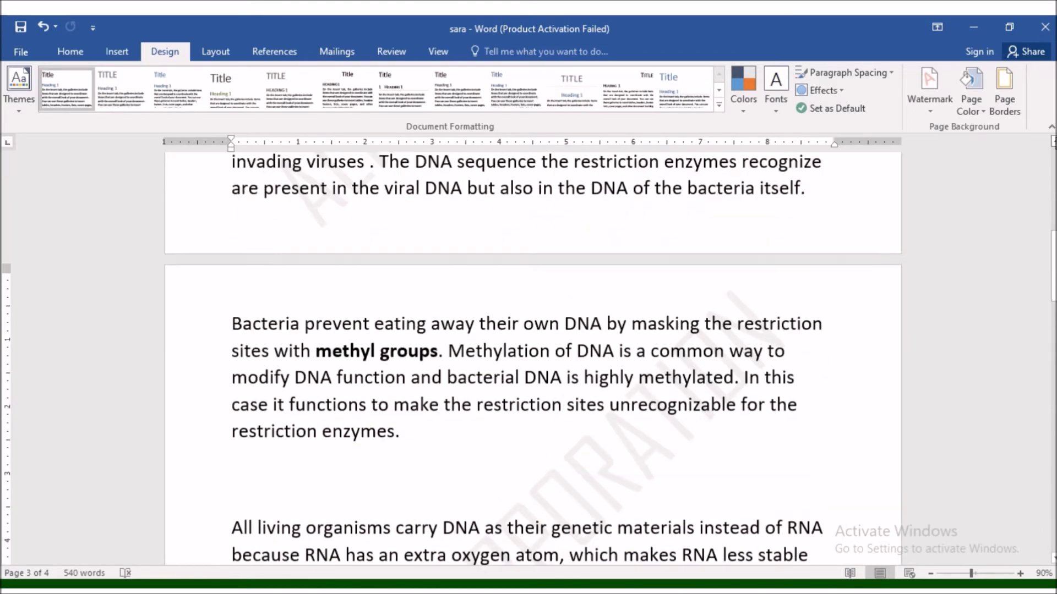
Remove the ALI COORPORATION watermark from the document.
left_click(930, 91)
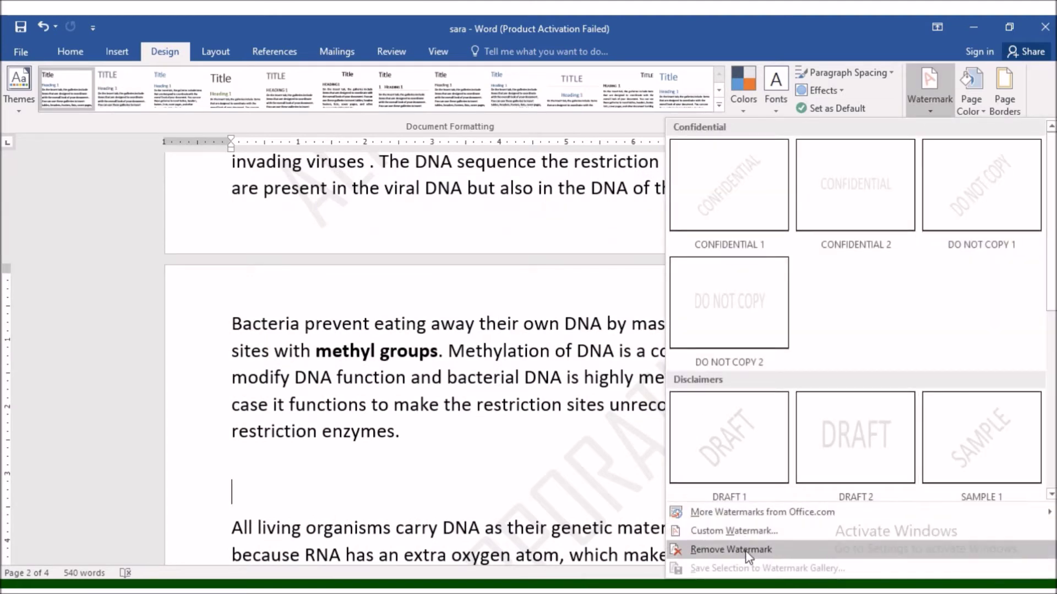
left_click(730, 549)
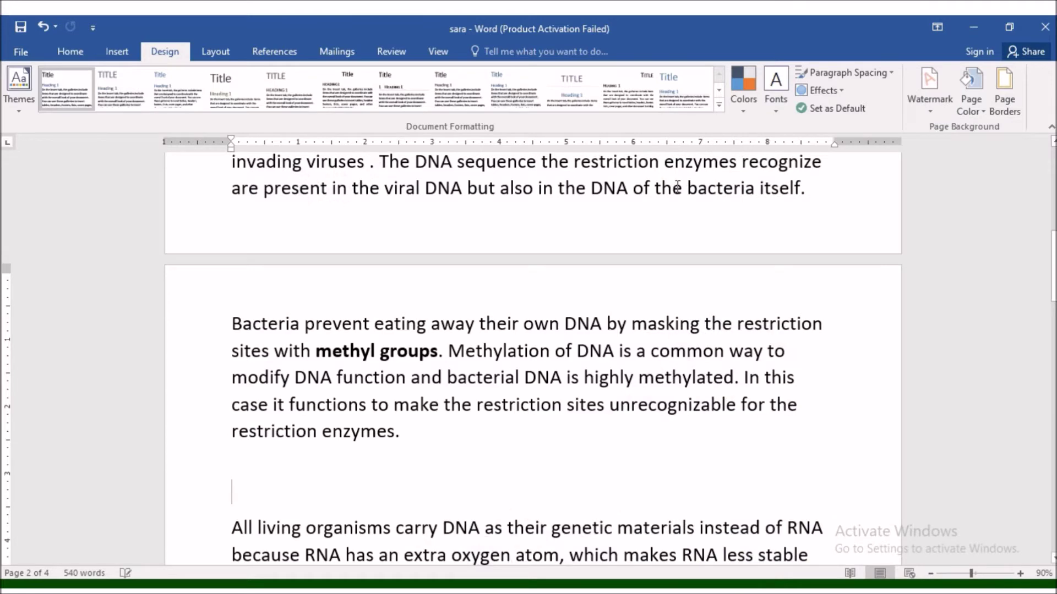
scroll(528, 330, "up", 2)
left_click(70, 52)
Make the page colour a light grey theme swatch.
left_click(165, 55)
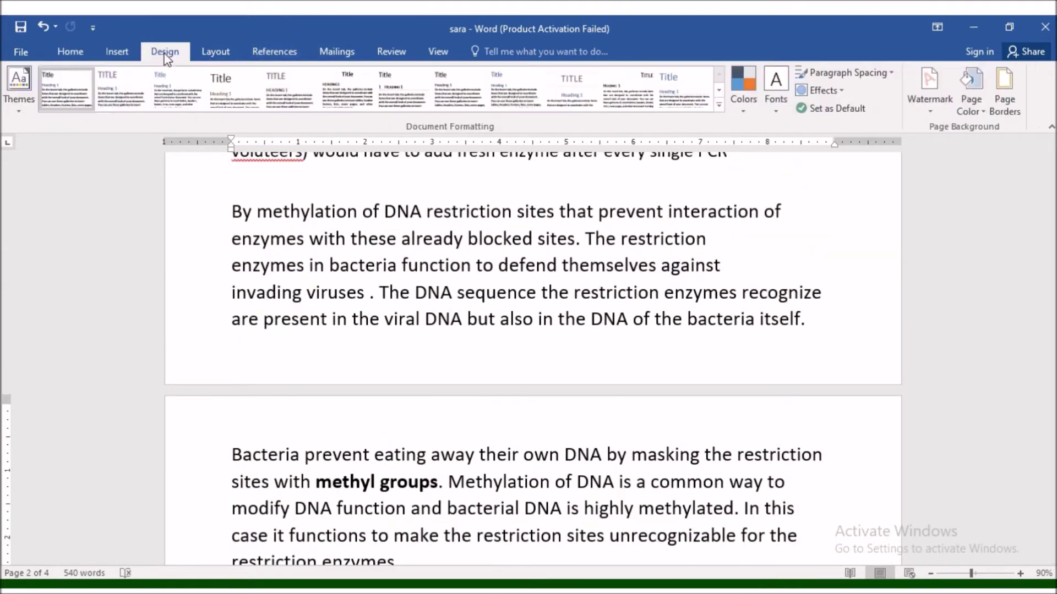
left_click(978, 111)
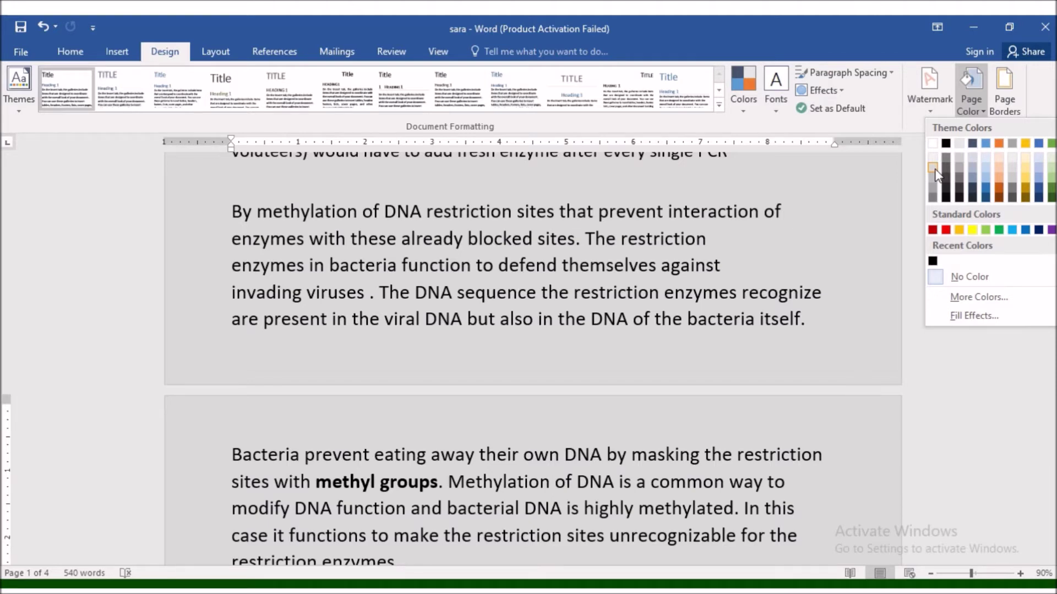
left_click(935, 171)
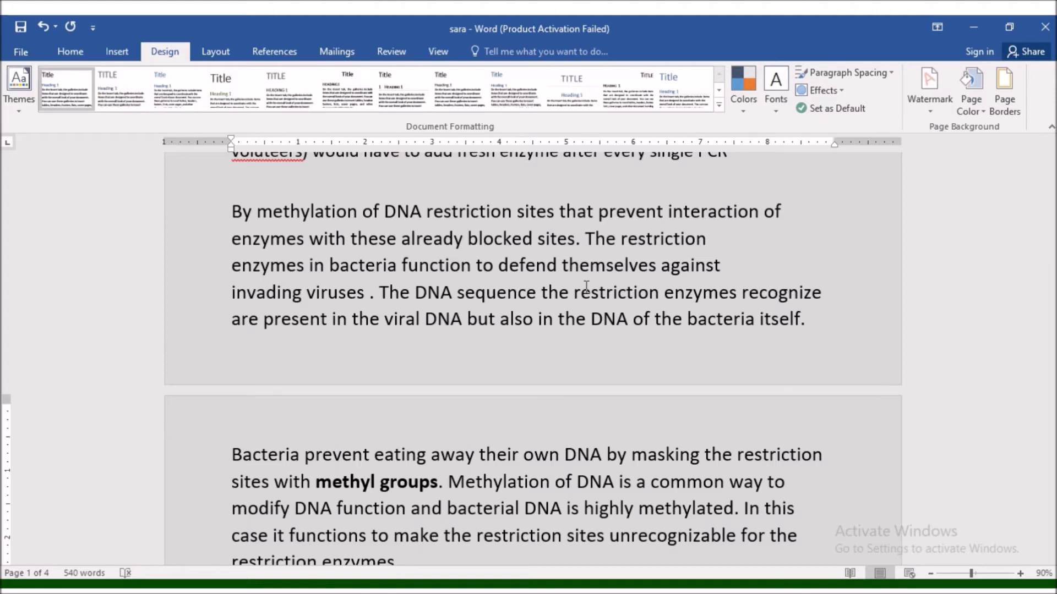
scroll(749, 285, "up", 2)
scroll(749, 289, "up", 2)
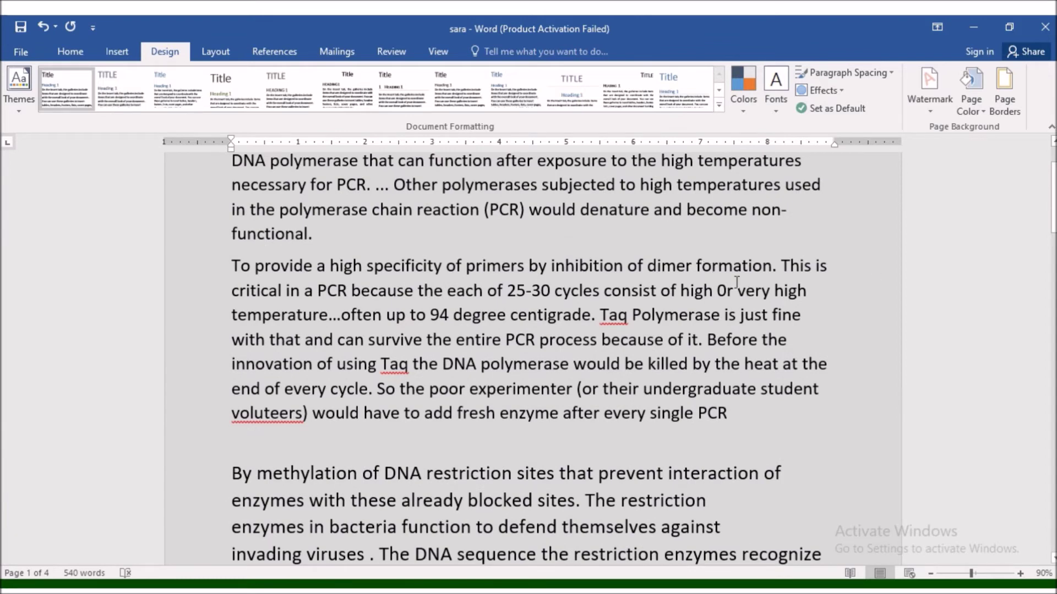
scroll(736, 284, "up", 1)
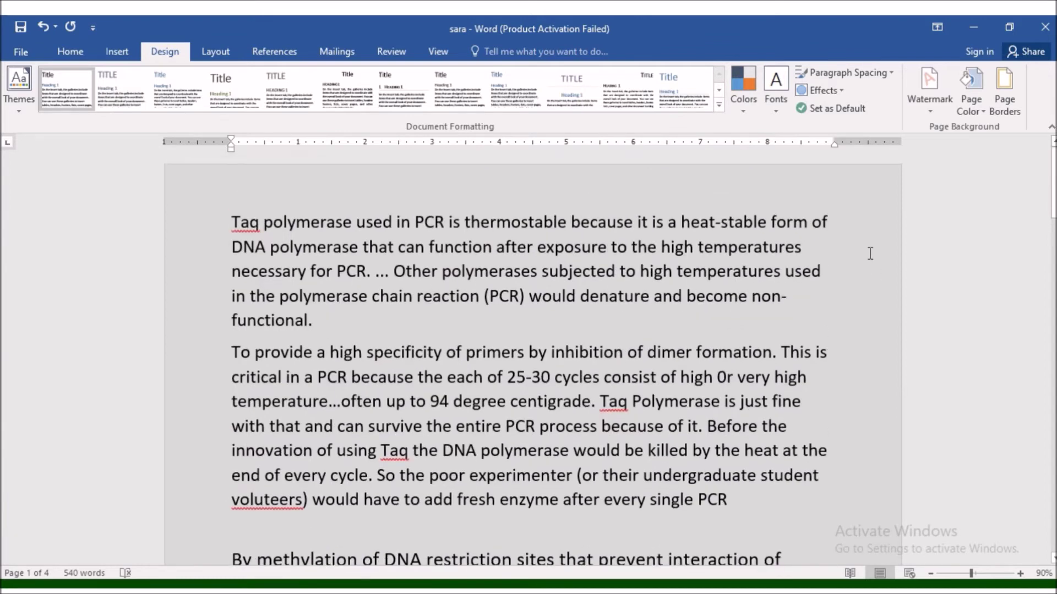
Choose a two-colour gradient in the page background's Fill Effects.
left_click(986, 114)
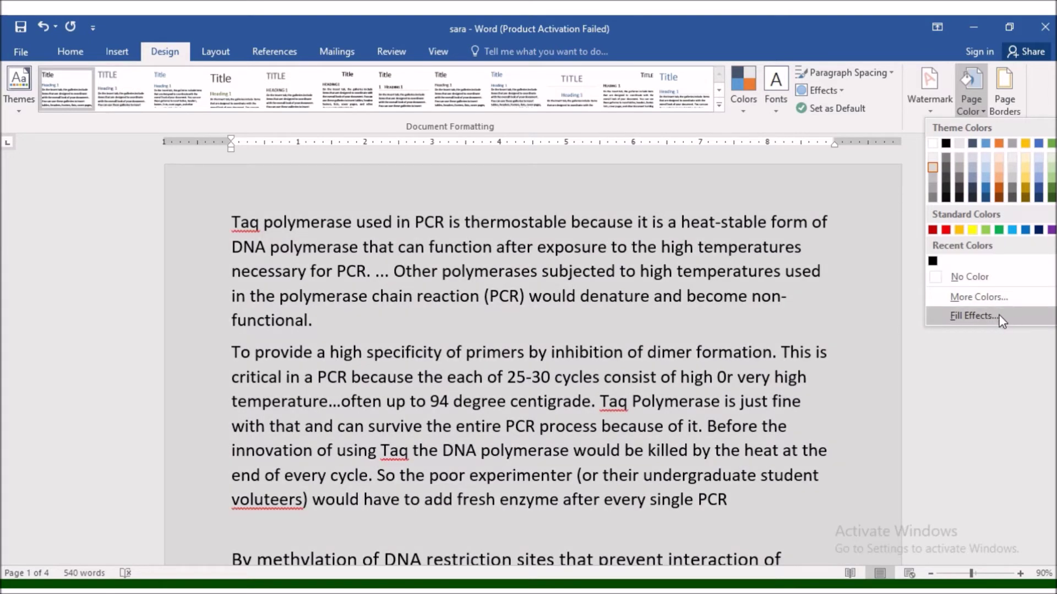
left_click(974, 315)
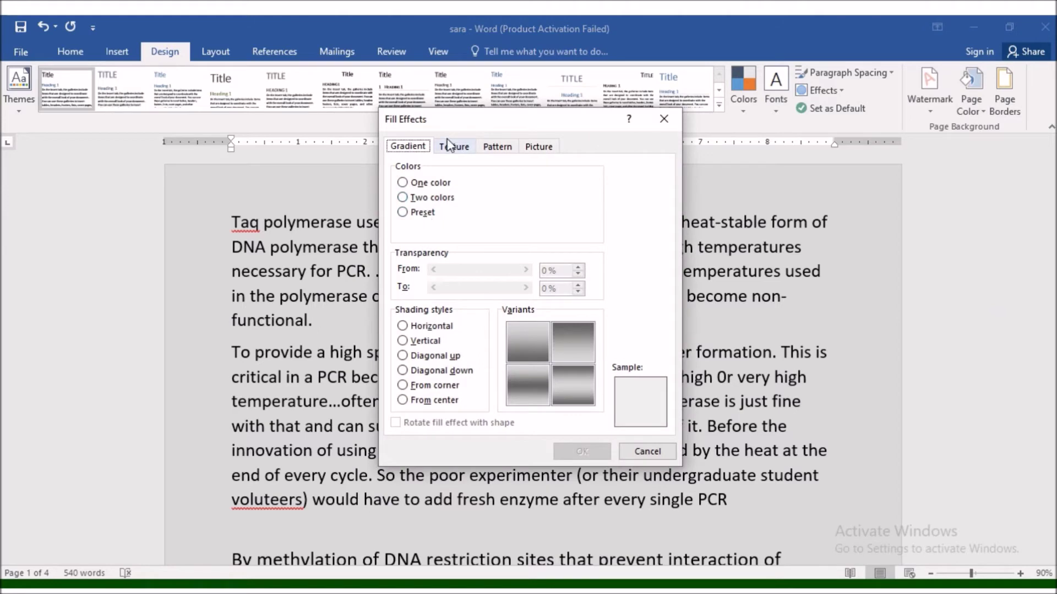
left_click(402, 184)
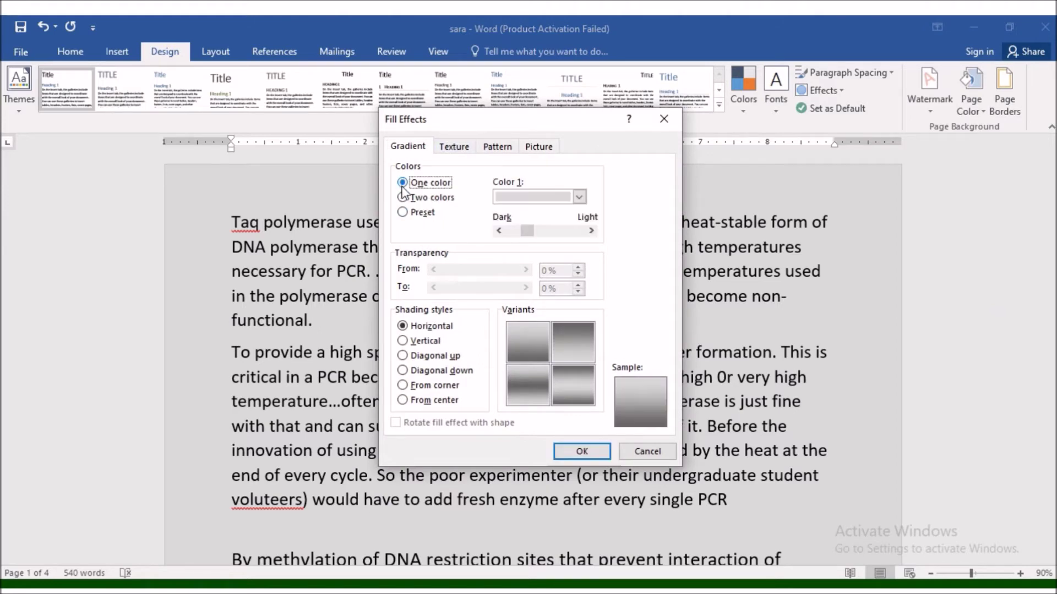
left_click(404, 197)
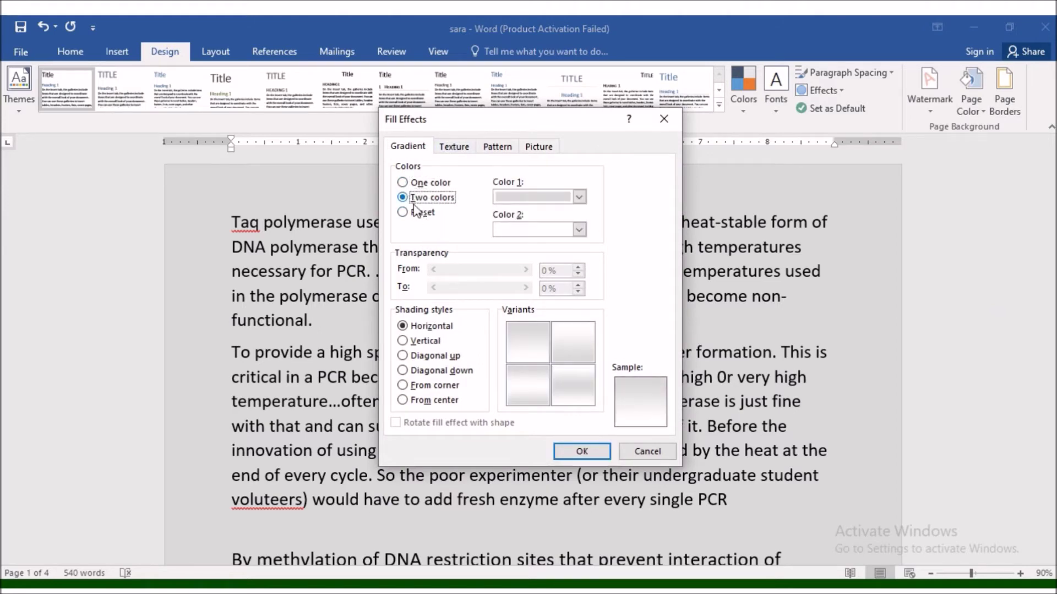
left_click(403, 213)
left_click(402, 182)
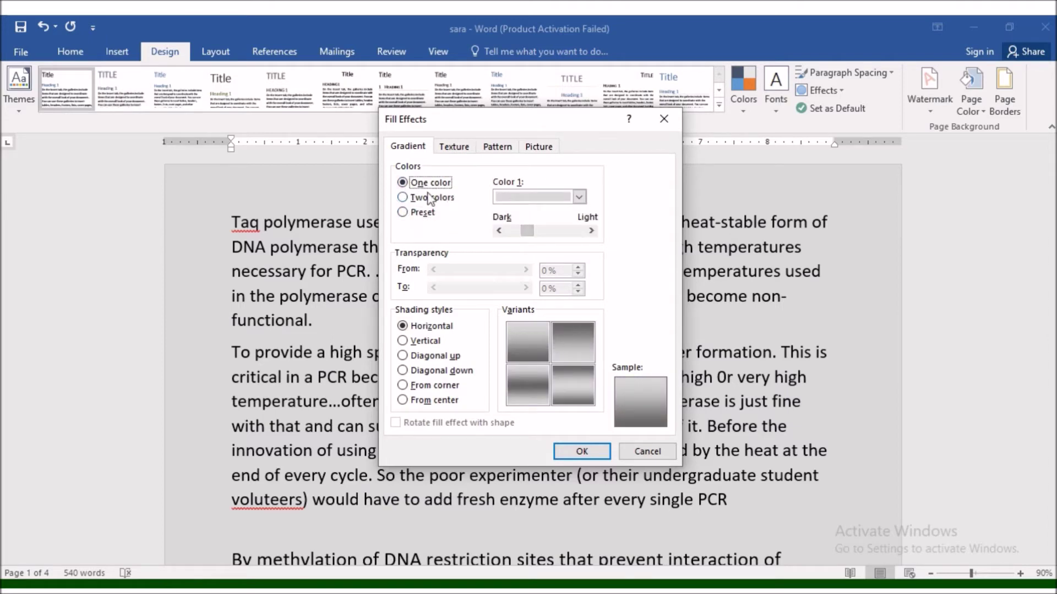
left_click(413, 198)
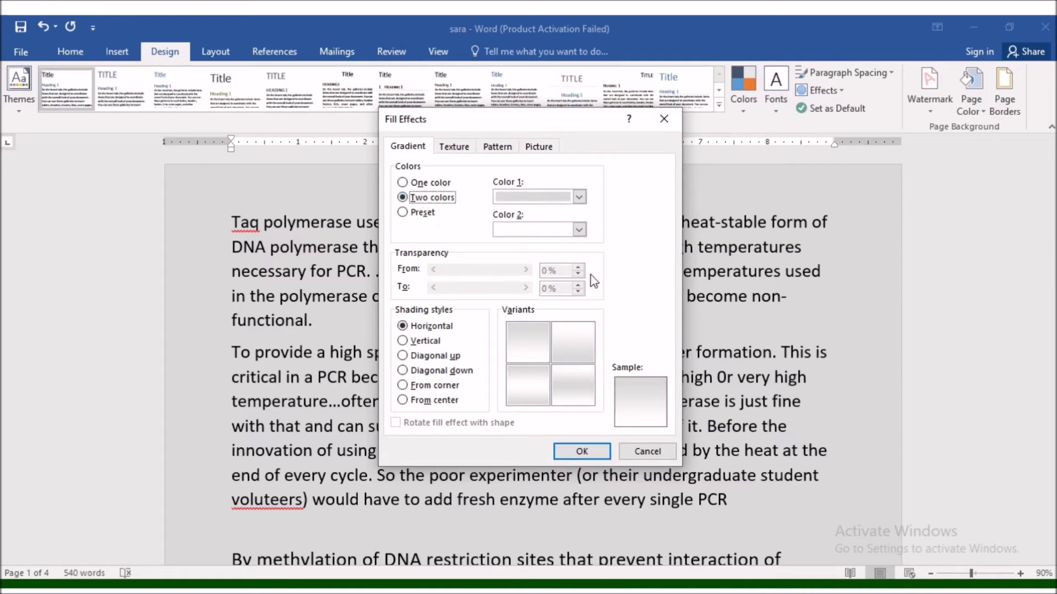
Make the second gradient colour peach with From corner shading, and apply it.
left_click(578, 230)
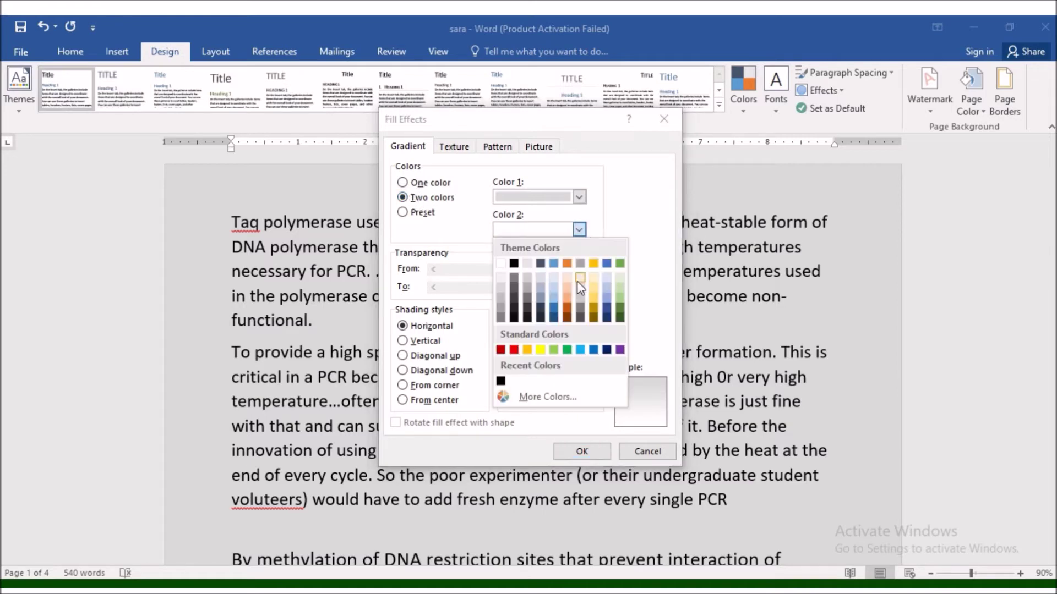
left_click(577, 281)
left_click(579, 231)
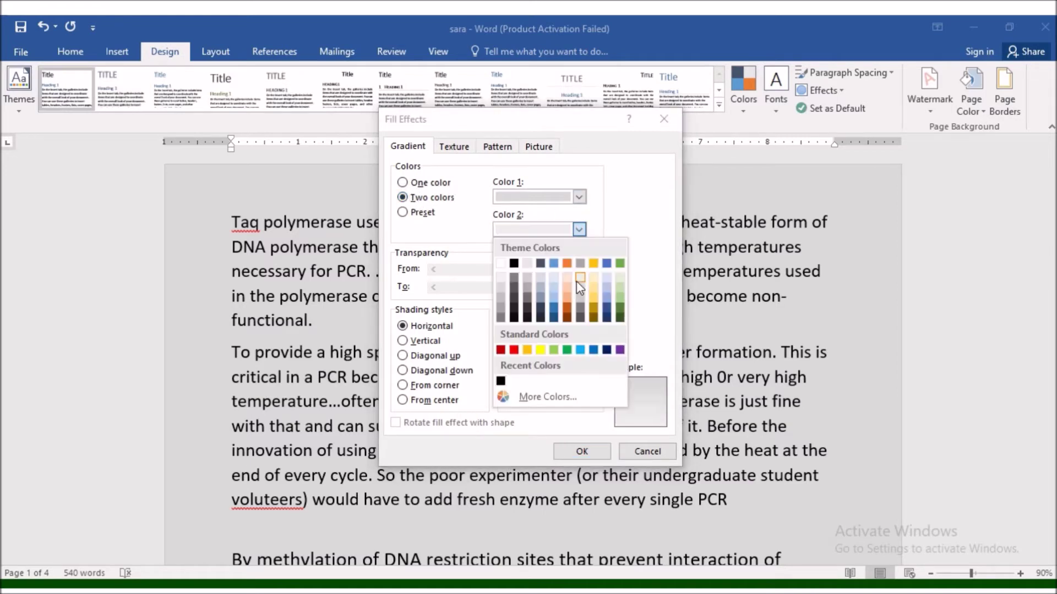
left_click(573, 284)
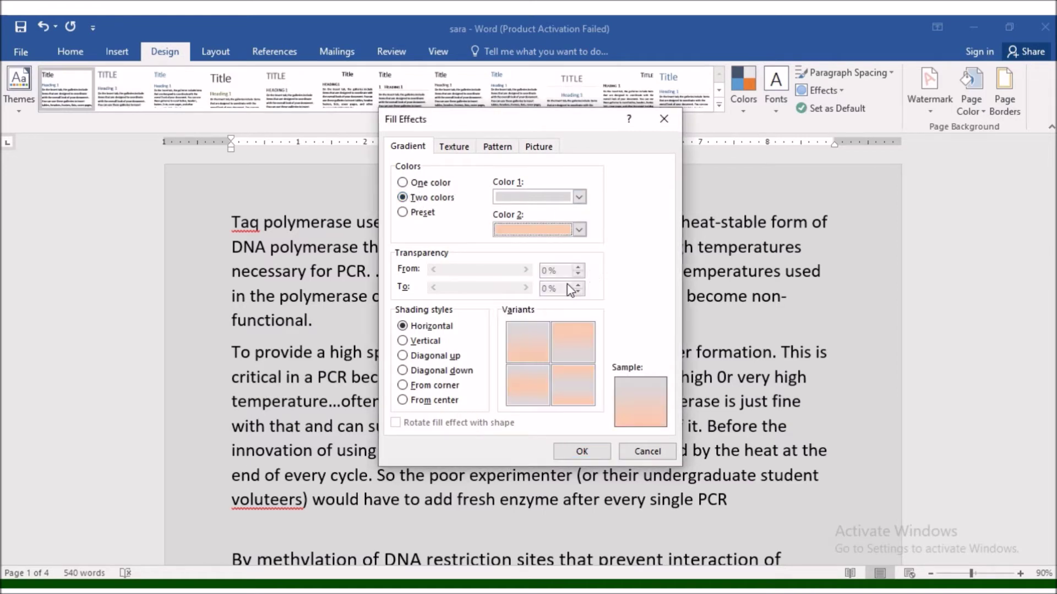
left_click(403, 342)
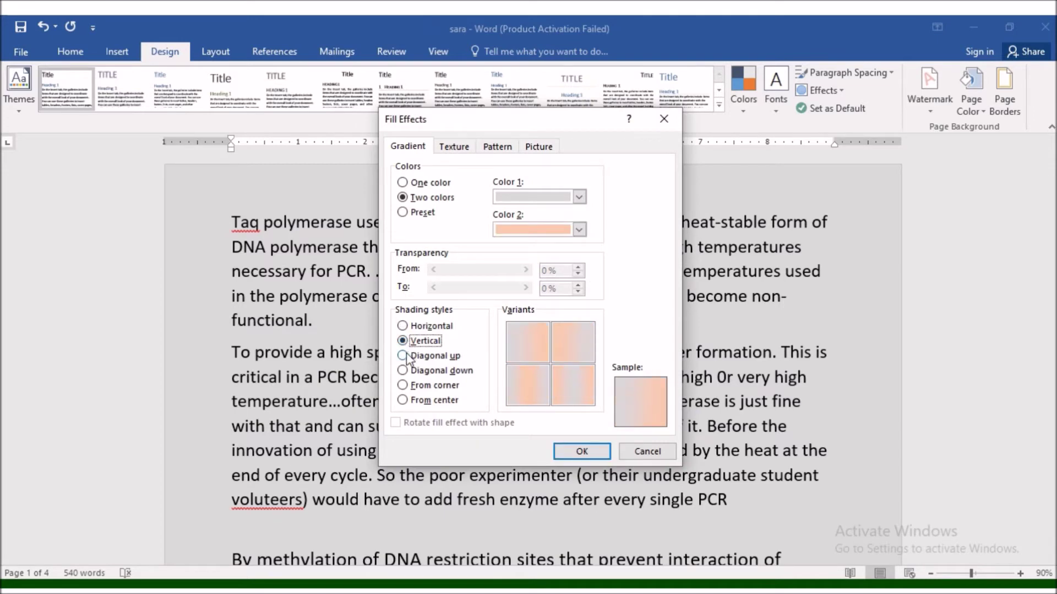
left_click(403, 356)
left_click(413, 371)
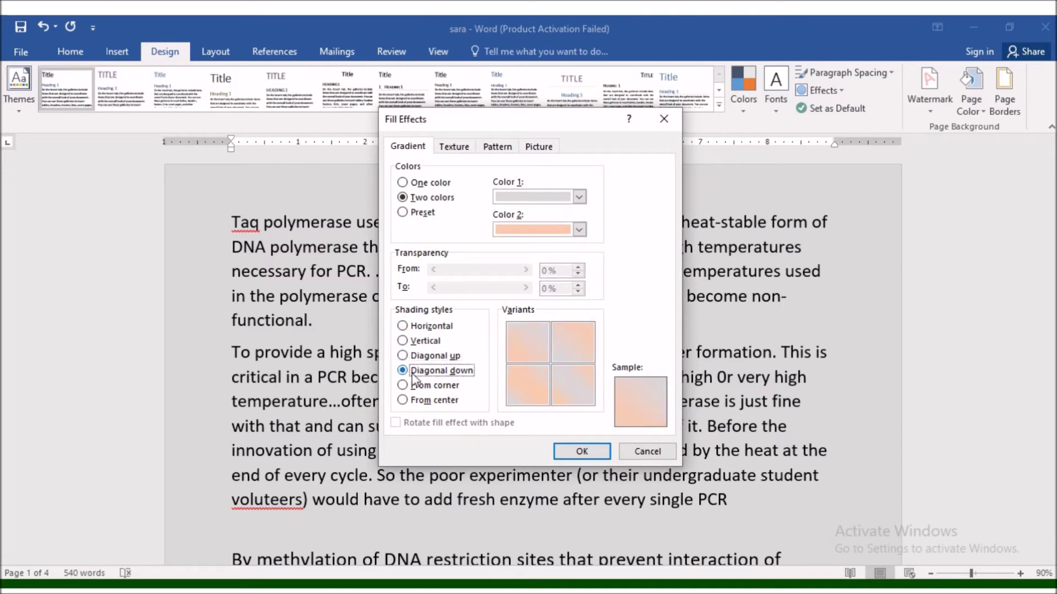
left_click(405, 401)
left_click(592, 450)
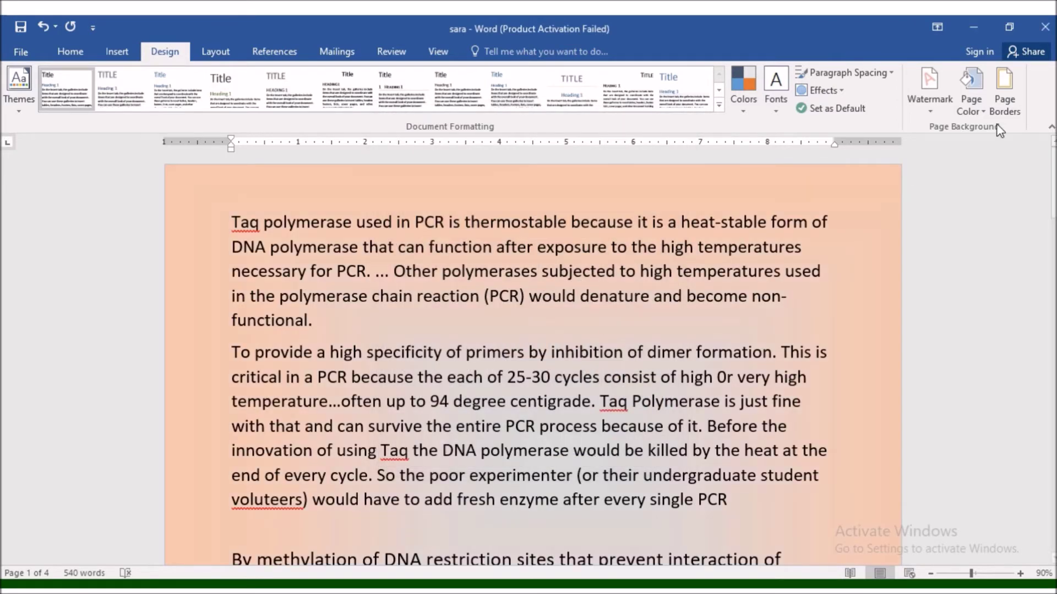
Frame the whole document with a red dashed box page border.
left_click(1008, 114)
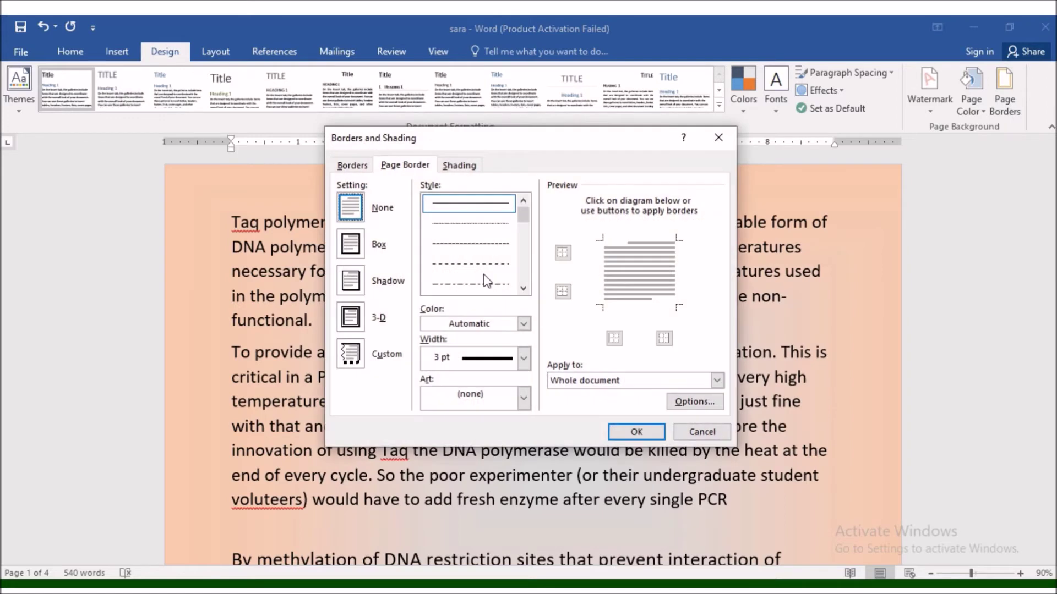
left_click(461, 264)
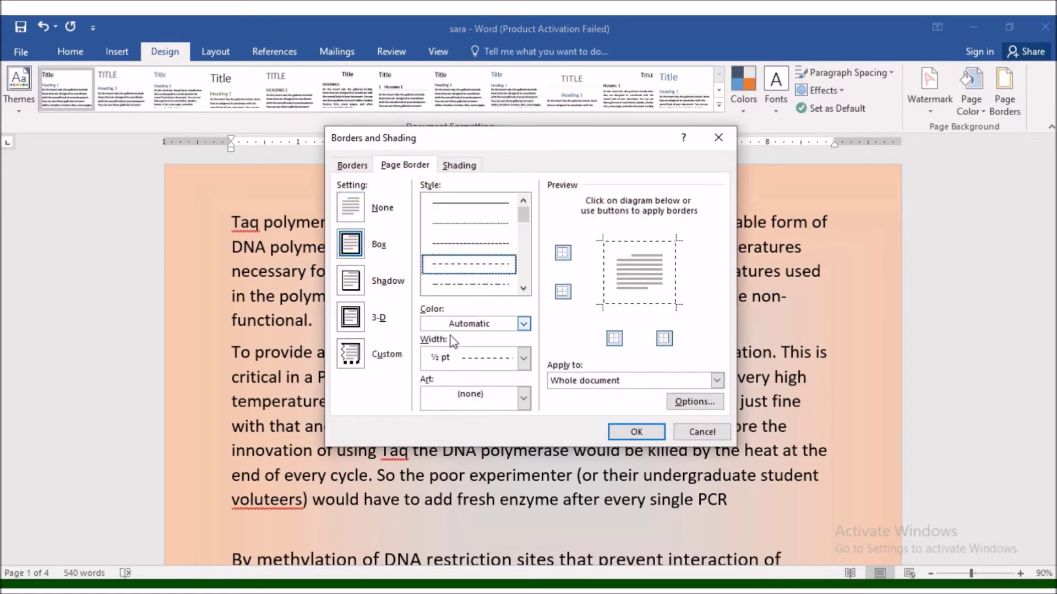
left_click(523, 323)
left_click(438, 464)
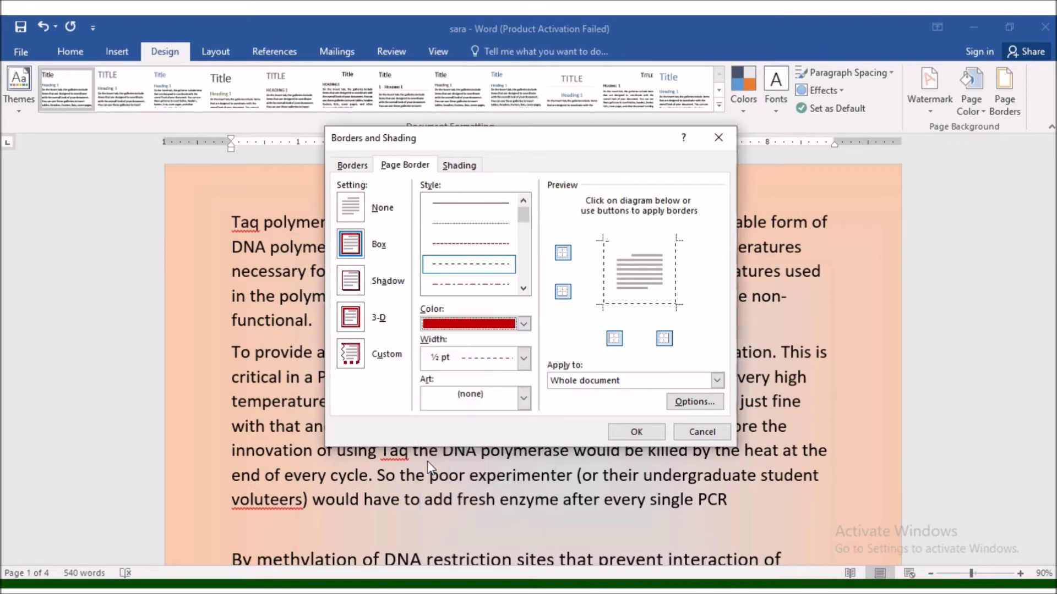
left_click(627, 433)
scroll(686, 331, "down", 2)
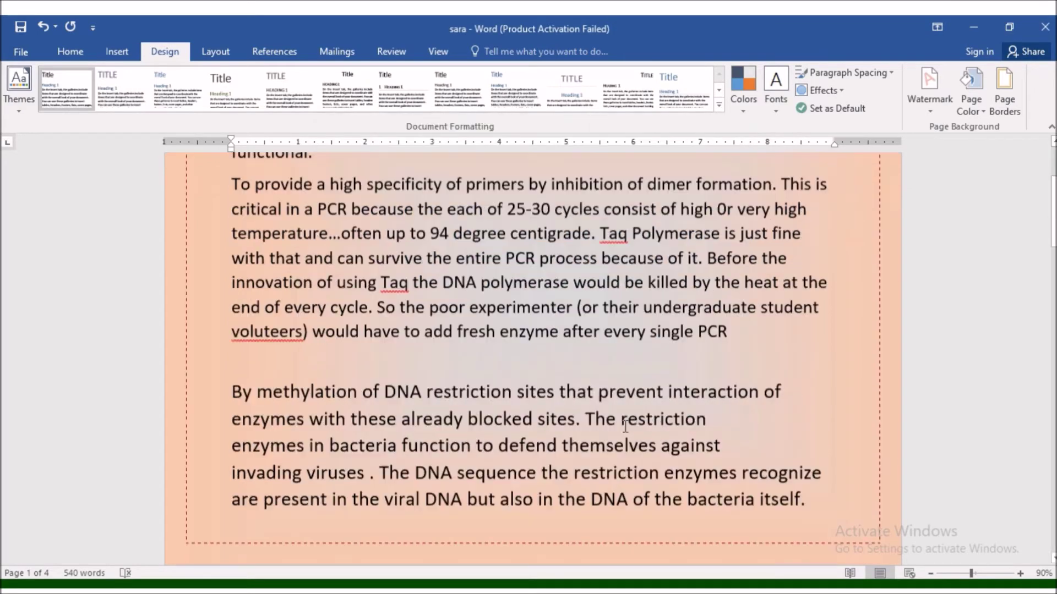
scroll(691, 330, "down", 4)
scroll(690, 330, "up", 5)
scroll(681, 330, "up", 3)
scroll(683, 331, "up", 1)
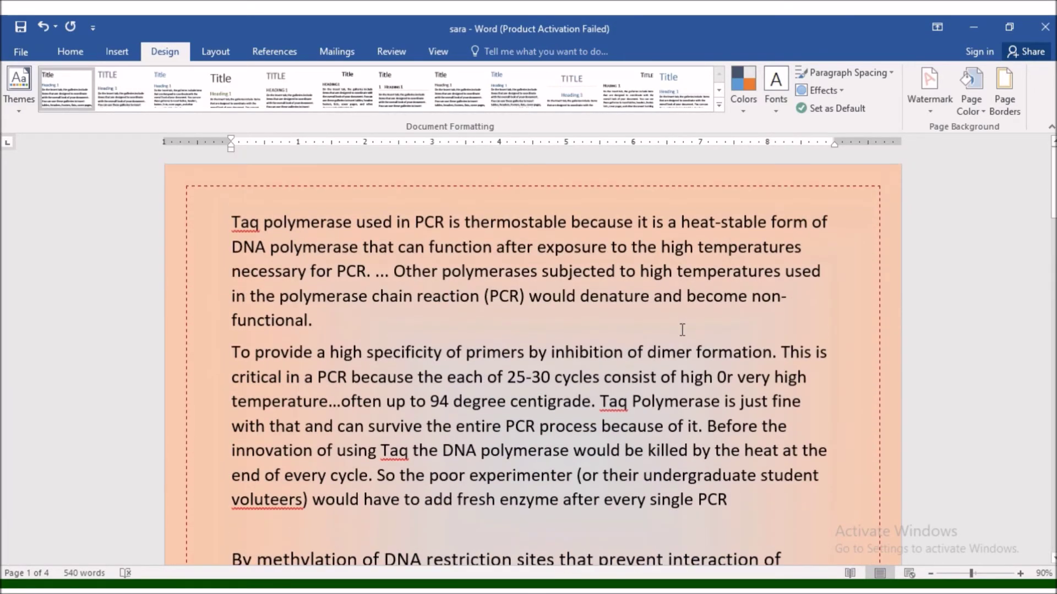
Apply the Narrow margins preset to the document.
left_click(213, 53)
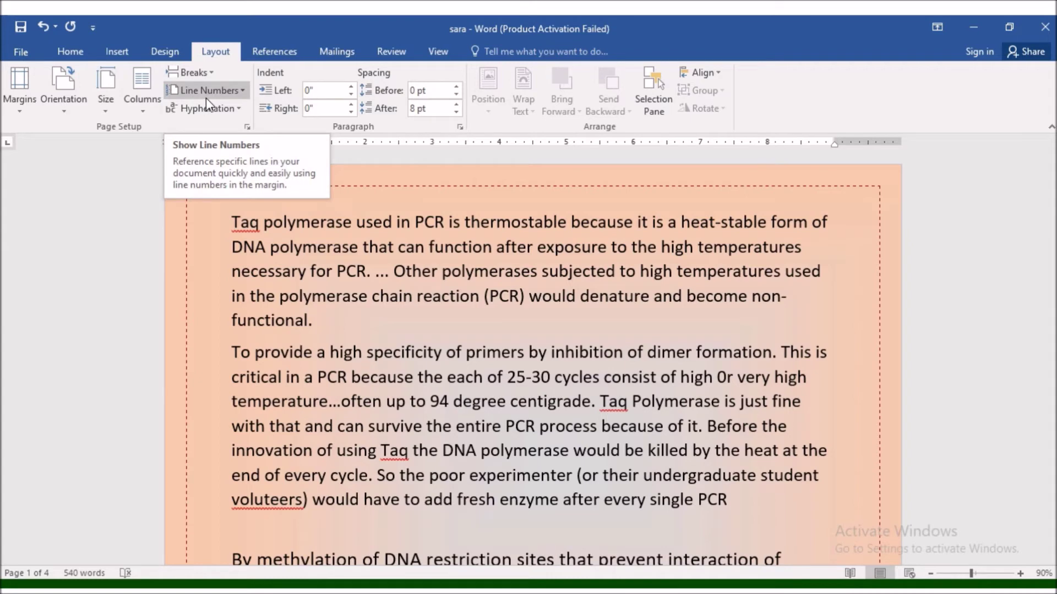
left_click(21, 108)
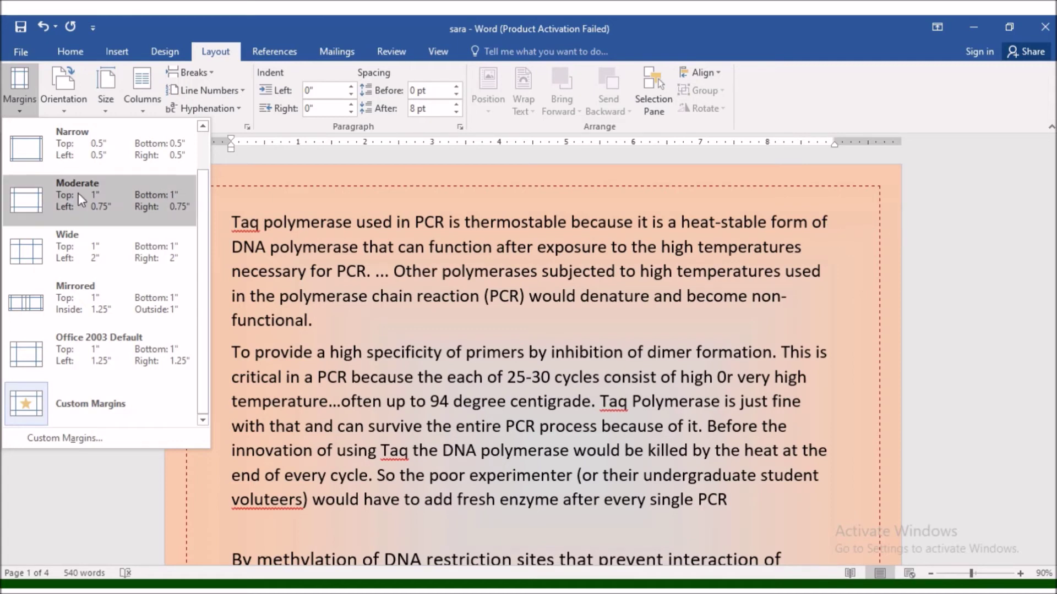
left_click(70, 145)
scroll(546, 237, "down", 5)
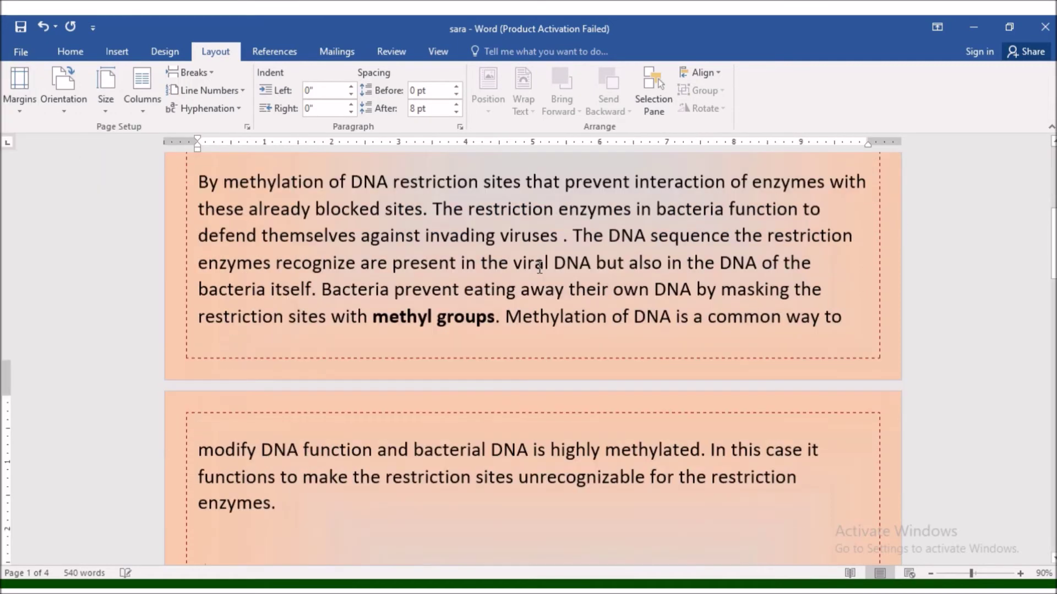
scroll(545, 237, "up", 2)
scroll(545, 237, "up", 3)
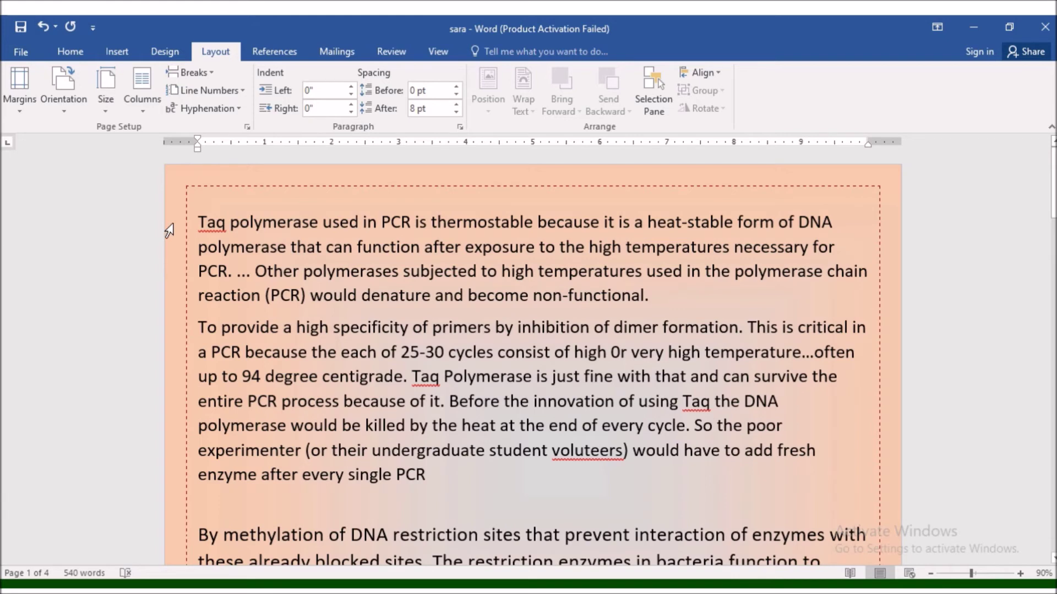
left_click(65, 110)
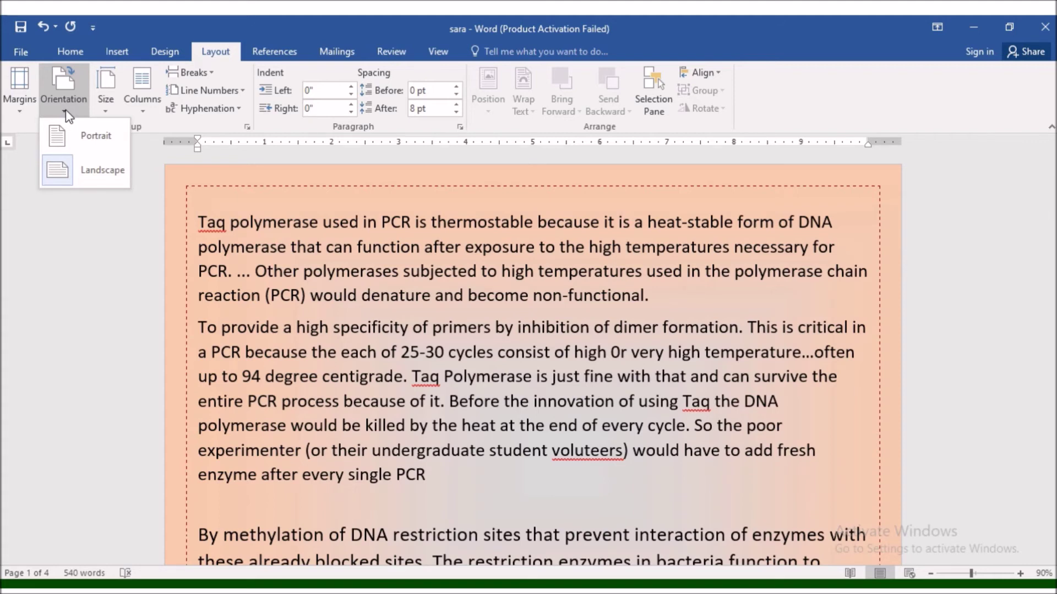
Set the page orientation to portrait.
left_click(89, 139)
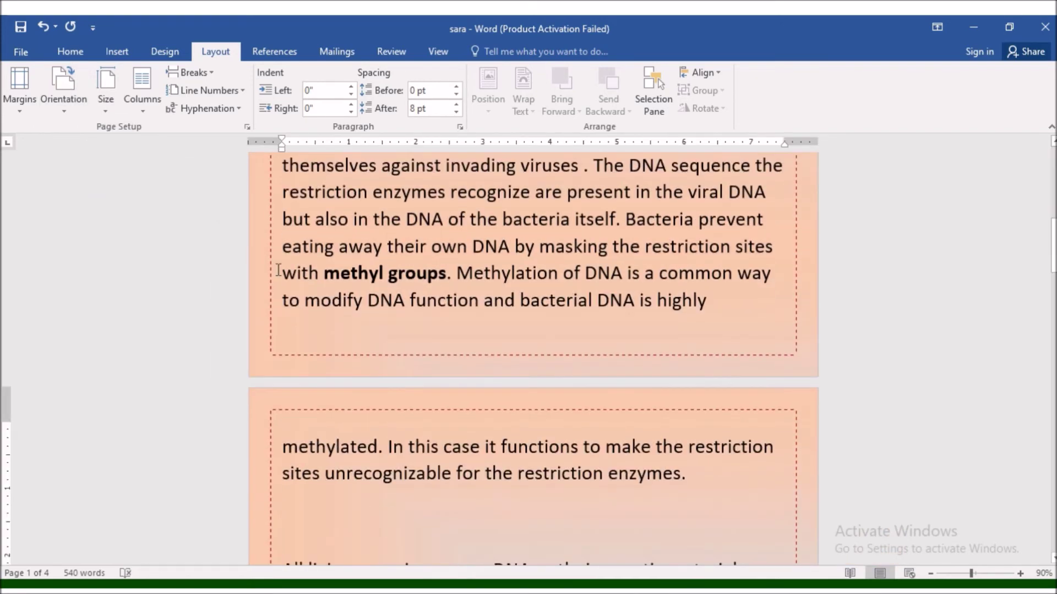
scroll(278, 271, "up", 5)
scroll(285, 275, "up", 1)
scroll(294, 279, "up", 2)
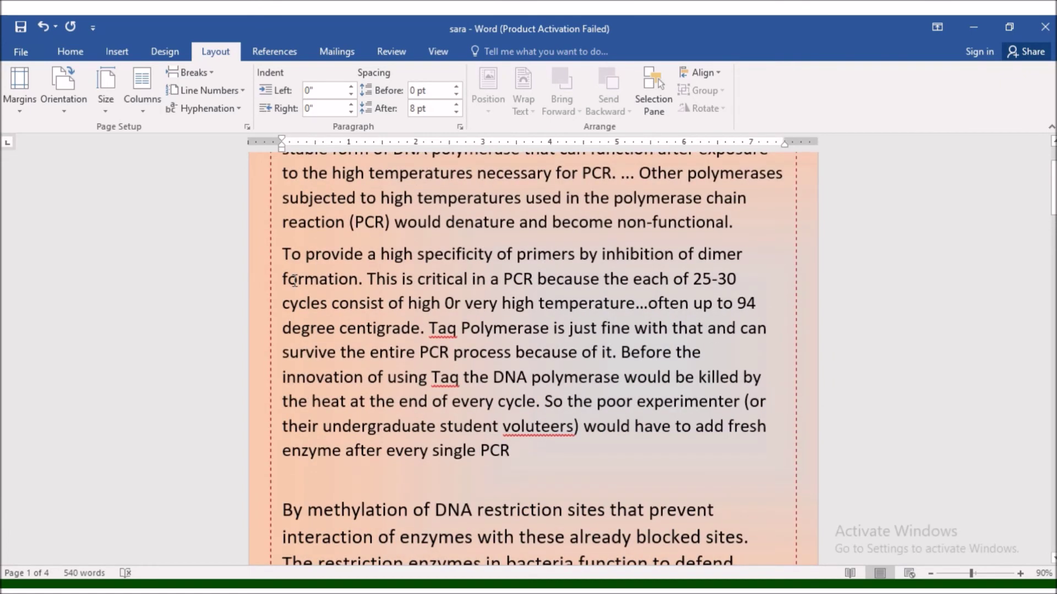
left_click(112, 111)
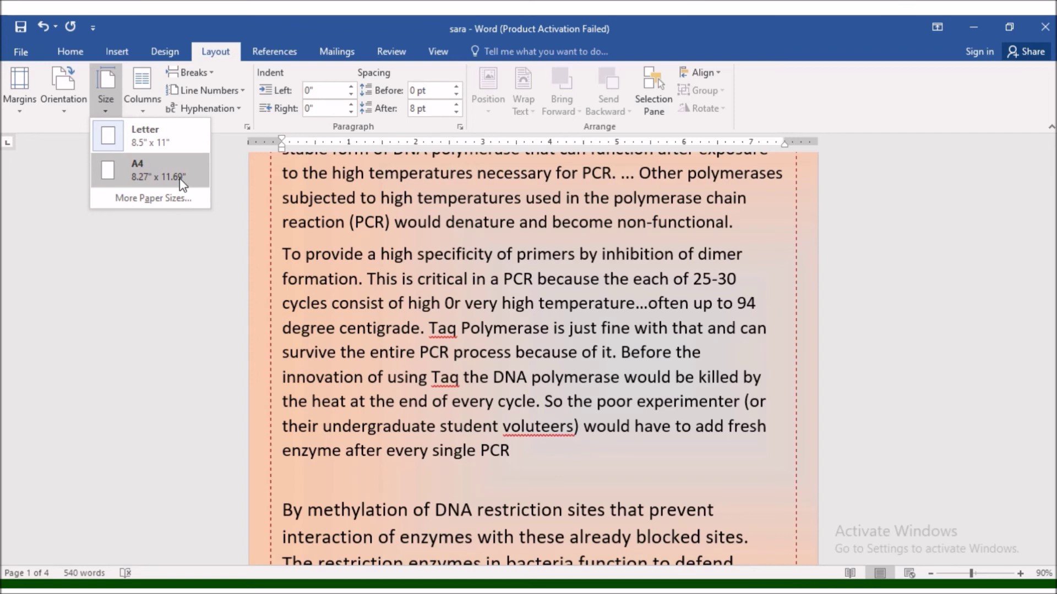
Change the document's paper size to A4.
left_click(181, 183)
scroll(179, 181, "down", 5)
scroll(220, 209, "up", 1)
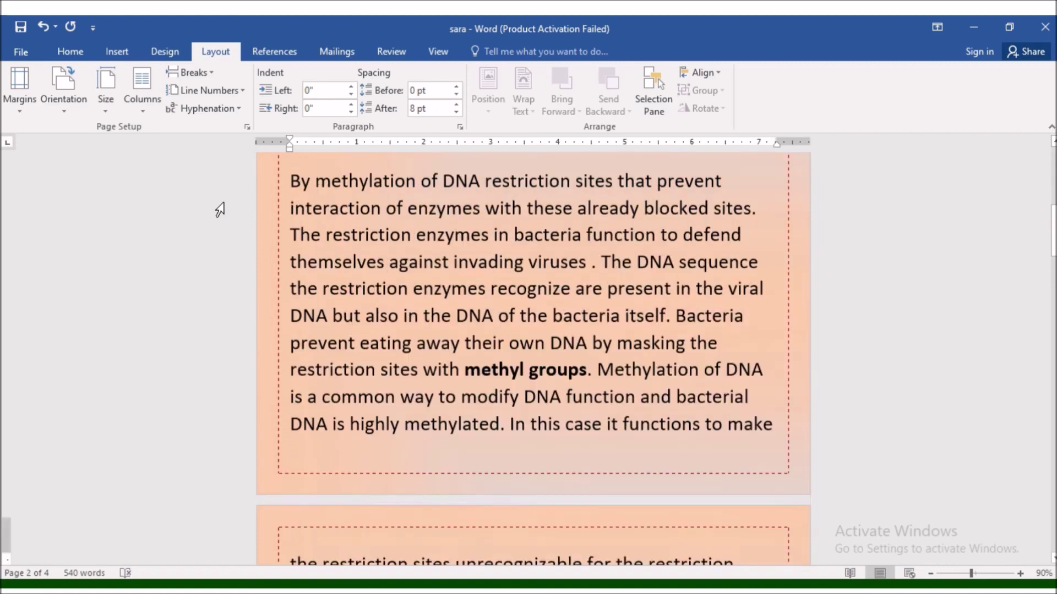
scroll(220, 210, "up", 2)
scroll(224, 213, "up", 3)
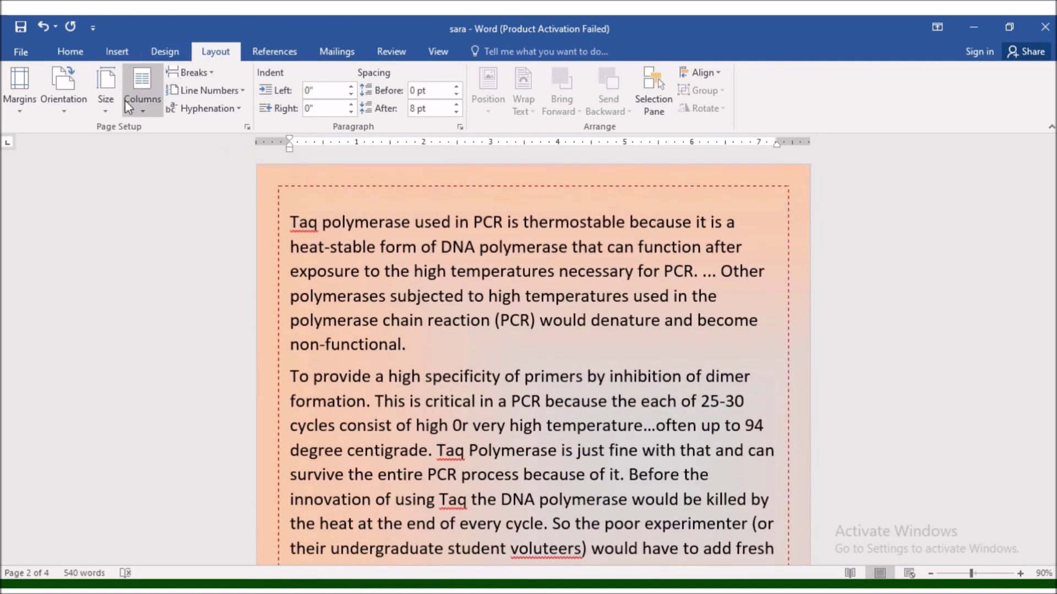
scroll(317, 268, "down", 5)
scroll(317, 268, "up", 3)
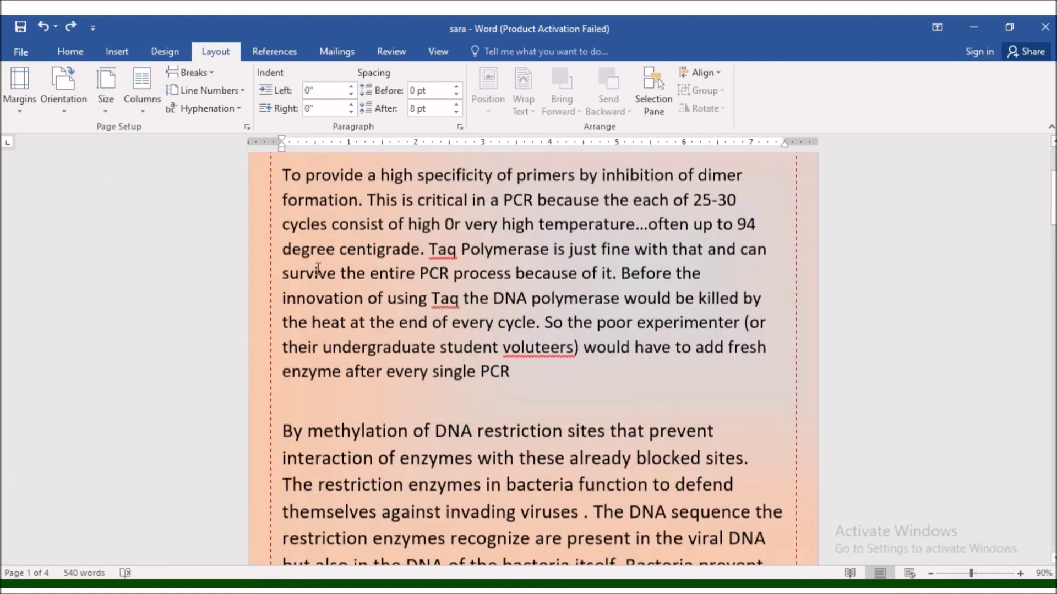
scroll(317, 269, "up", 3)
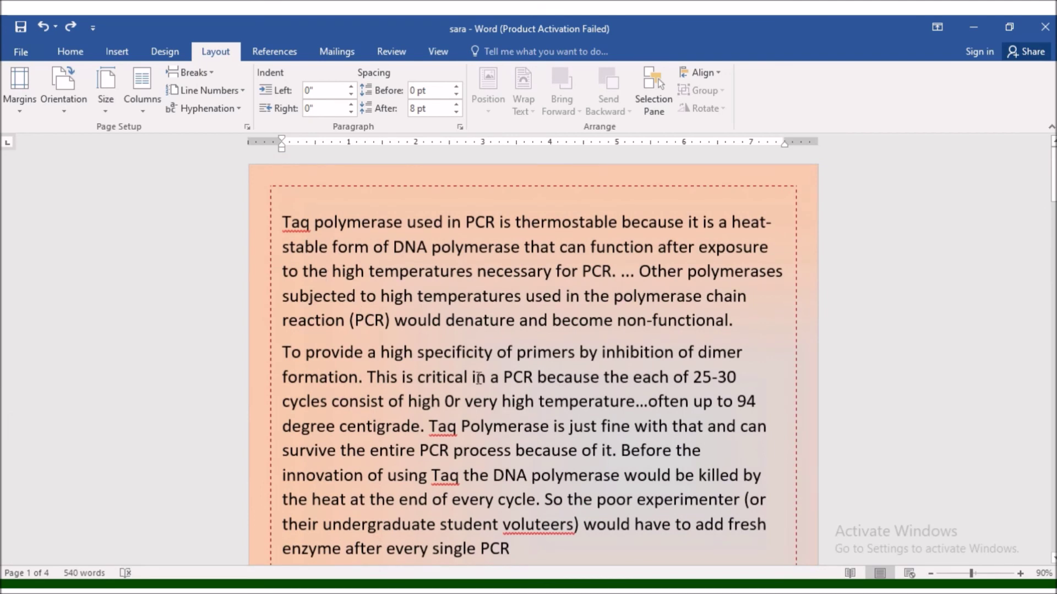
Lay the document text out in two columns, then switch it to three columns.
left_click(146, 119)
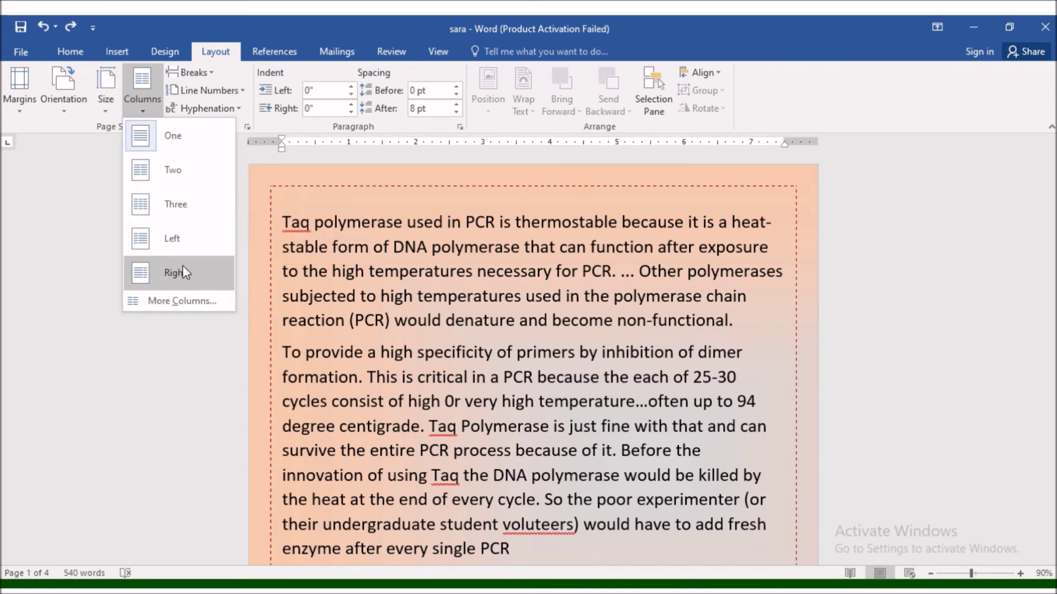
left_click(419, 328)
scroll(422, 331, "down", 2)
scroll(421, 331, "down", 2)
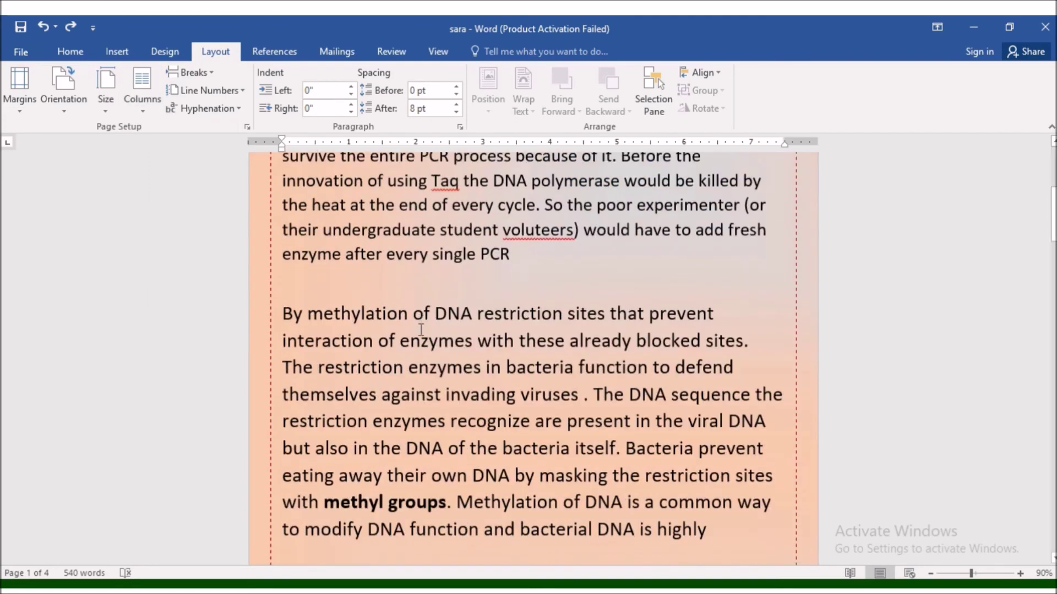
scroll(421, 323, "up", 2)
scroll(421, 324, "up", 2)
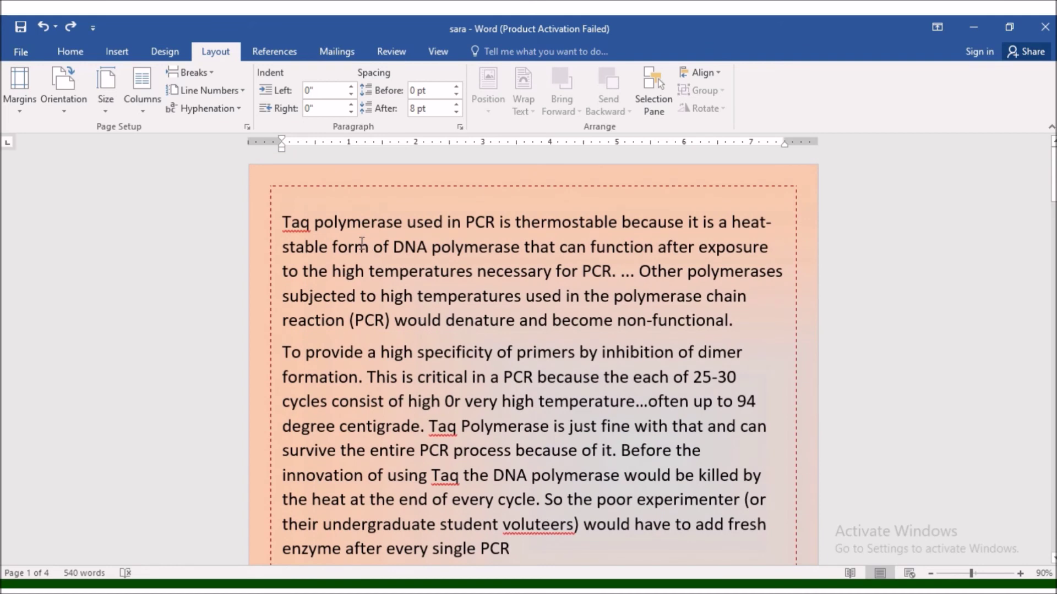
left_click(145, 110)
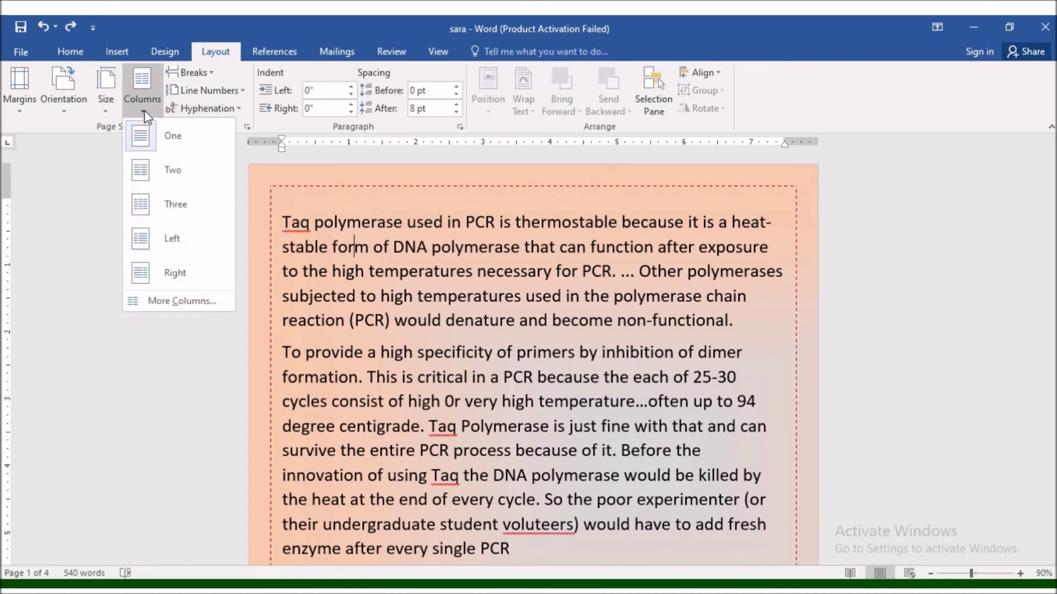
left_click(170, 176)
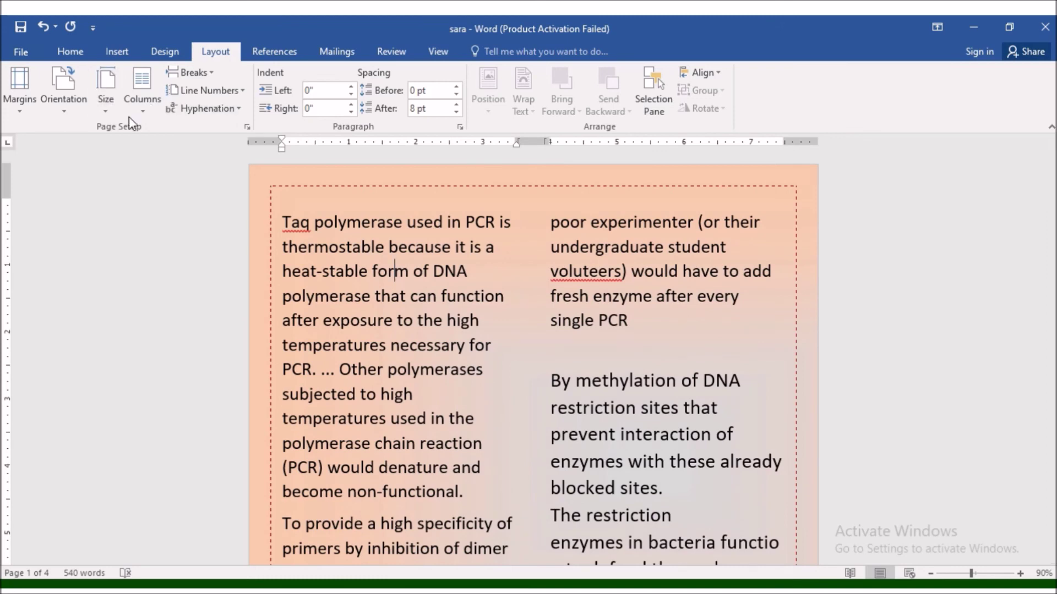
left_click(144, 120)
left_click(181, 210)
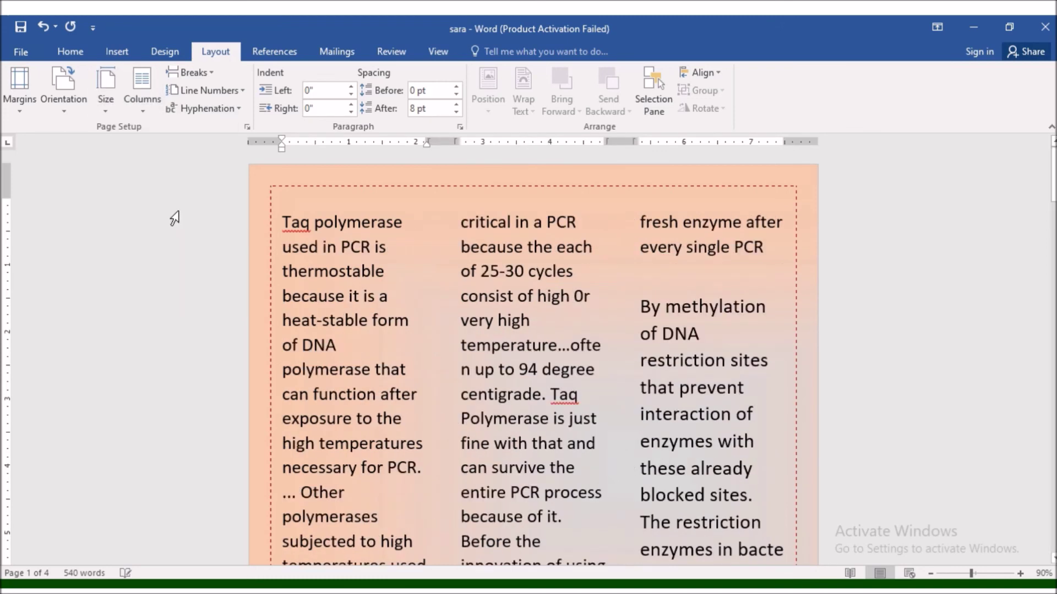